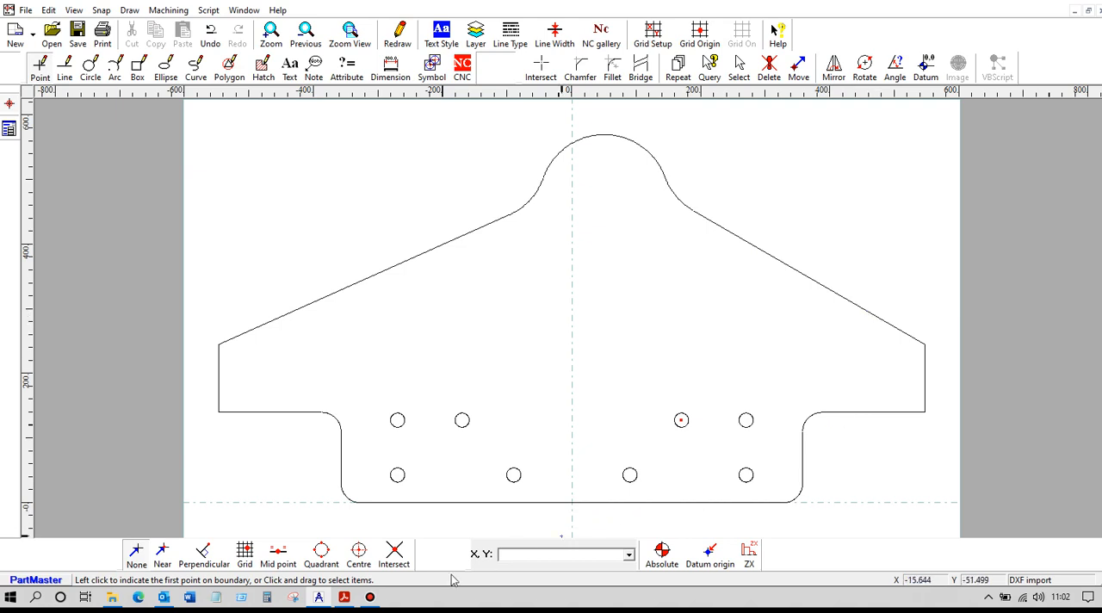
# - Check the PDF drawing of the beveled cutting edge and draw lines parallel to both sloped edges, 50 mm below them
pyautogui.click(343, 598)
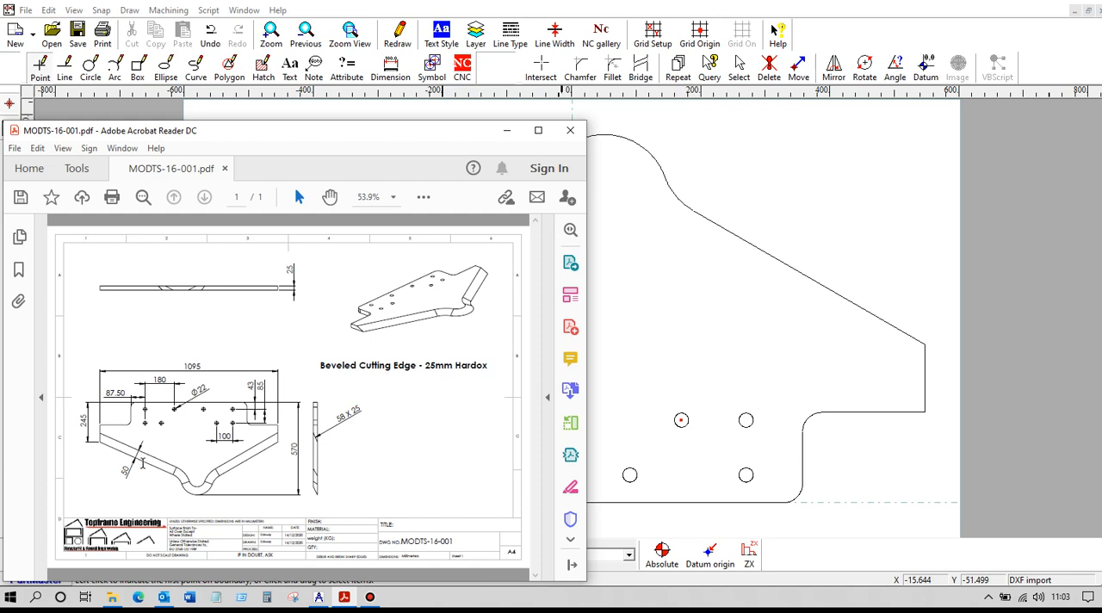
pyautogui.click(508, 131)
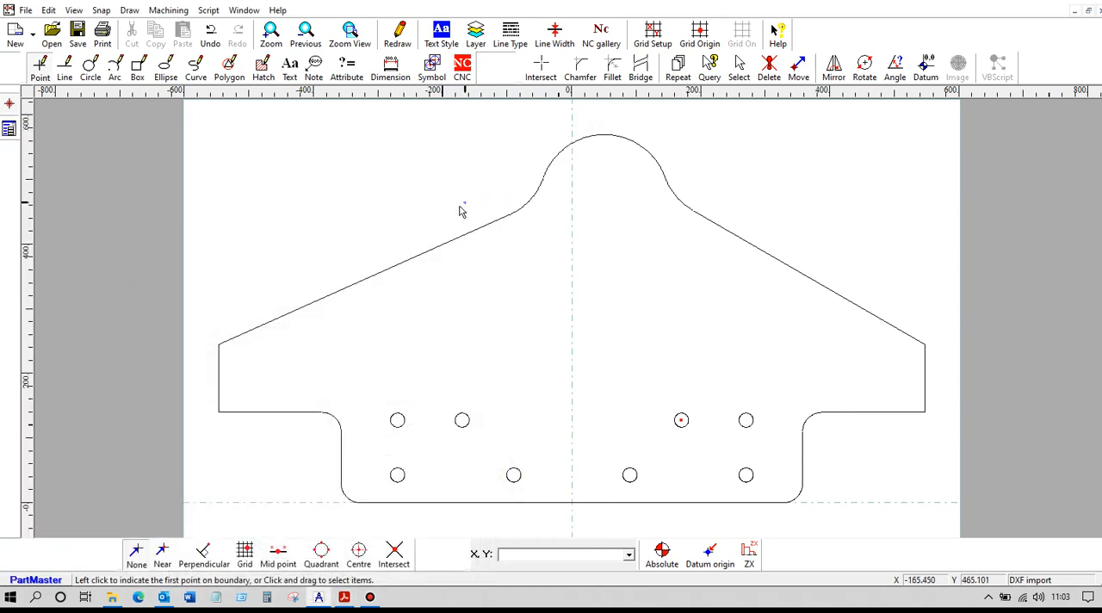
pyautogui.click(66, 68)
pyautogui.click(8, 207)
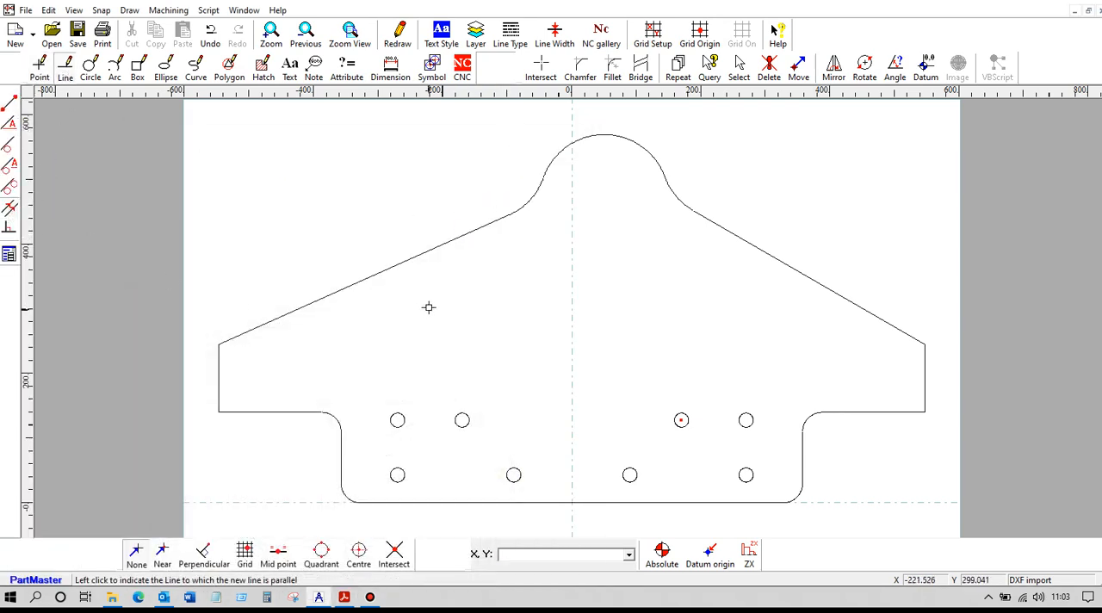
pyautogui.click(399, 265)
pyautogui.write('50.0')
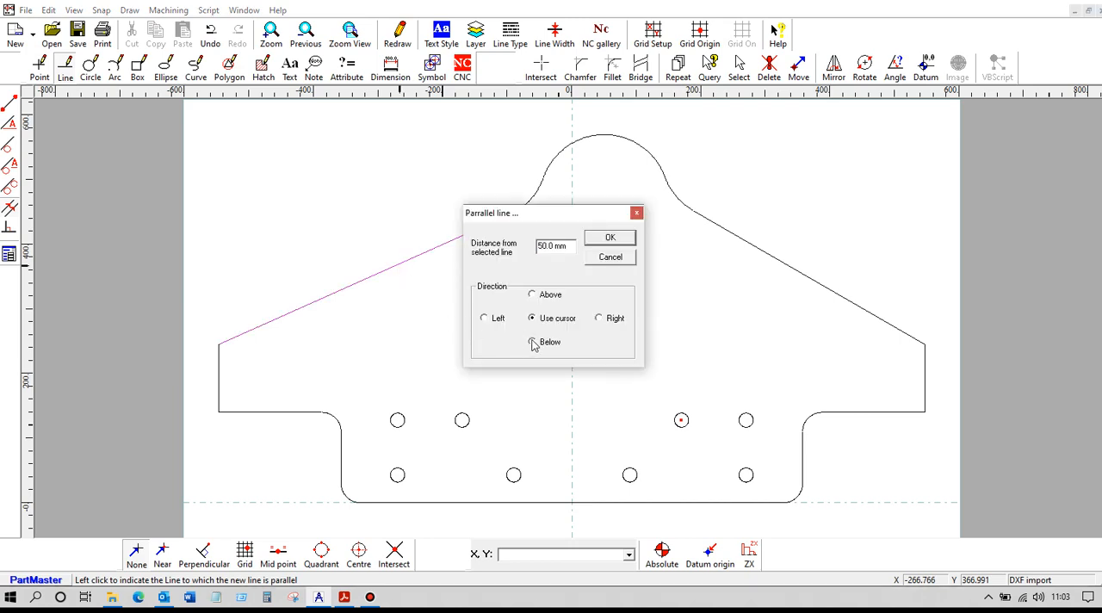
pyautogui.click(533, 342)
pyautogui.click(609, 238)
pyautogui.click(771, 260)
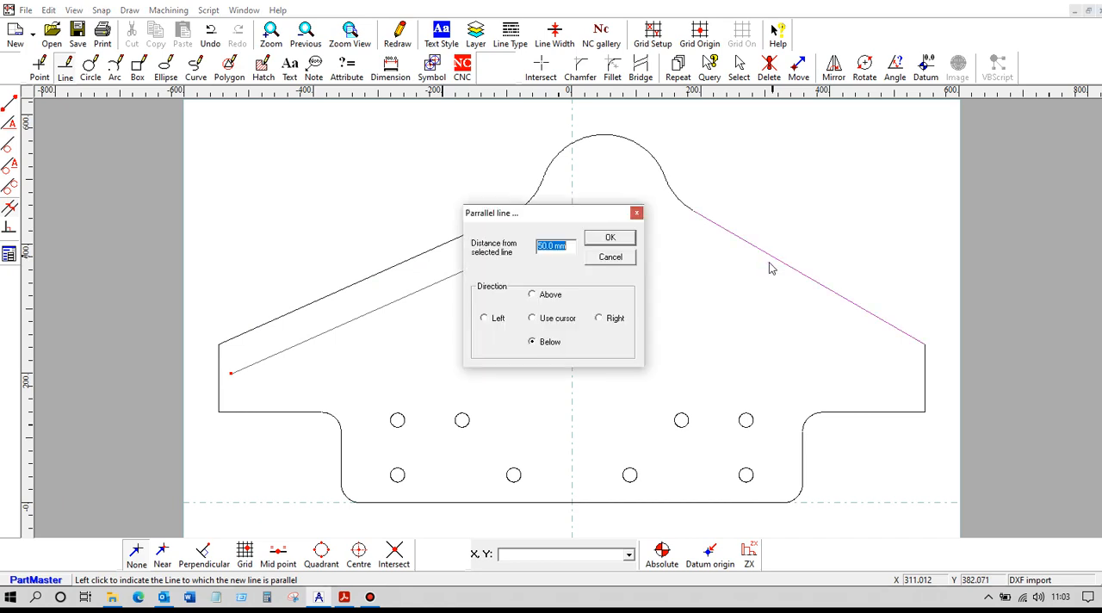
pyautogui.click(607, 240)
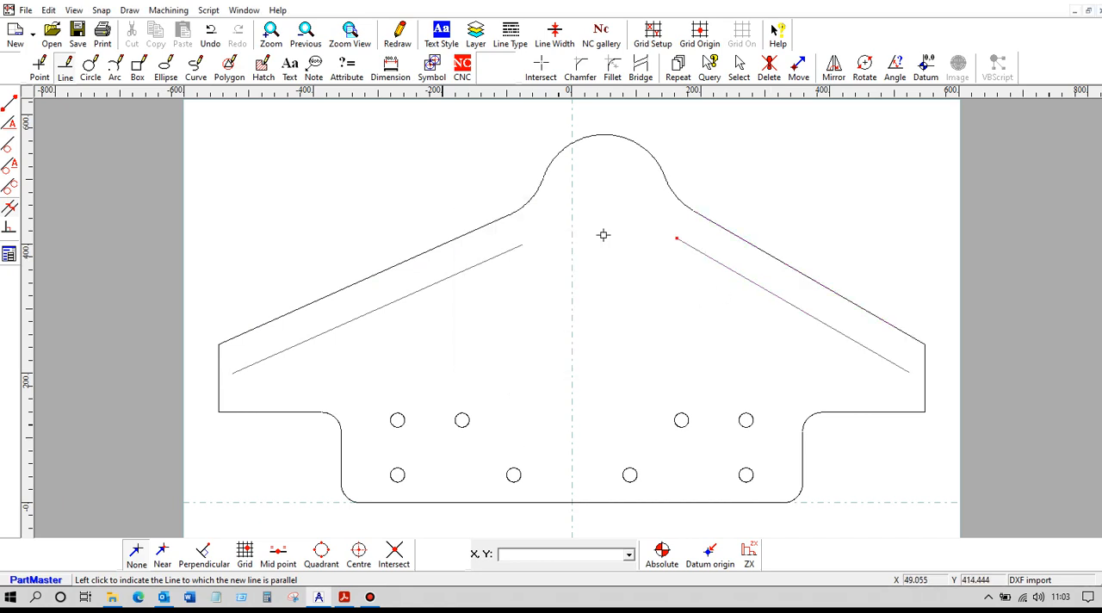
# - Draw an arc of radius 150 mm concentric with the fillet between the left sloped edge and the rounded peak
pyautogui.click(114, 67)
pyautogui.click(8, 186)
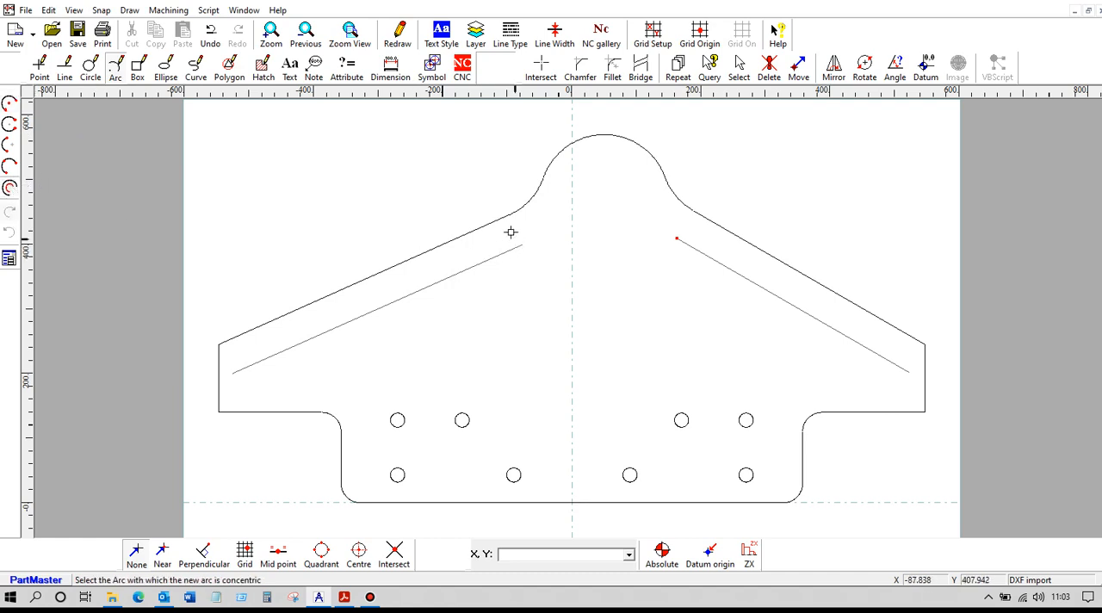
pyautogui.click(526, 207)
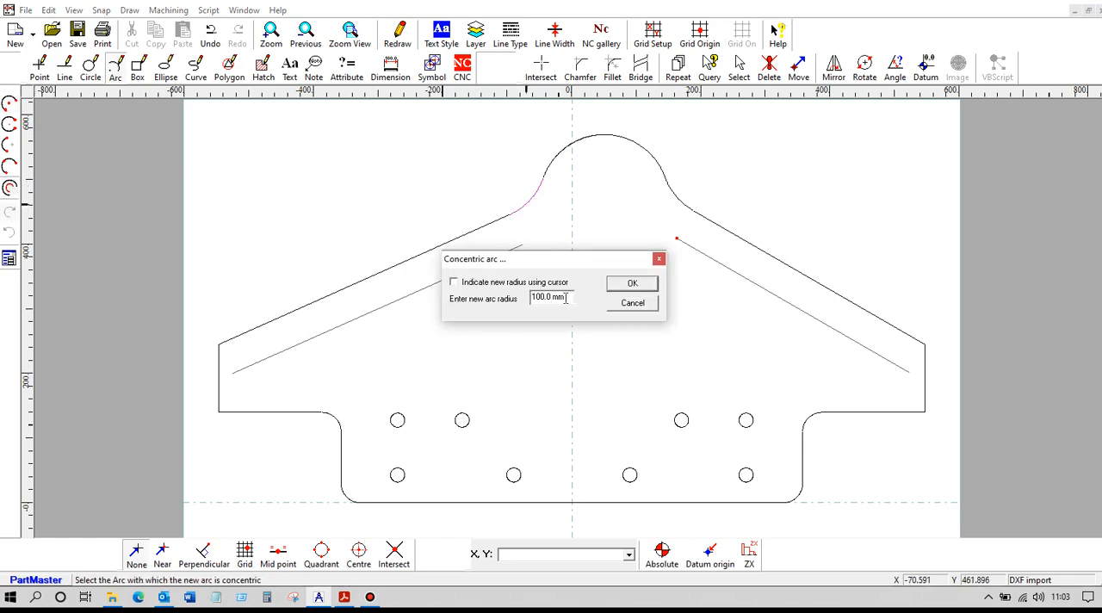
pyautogui.moveTo(565, 298); pyautogui.dragTo(519, 297)
pyautogui.write('150')
pyautogui.click(633, 283)
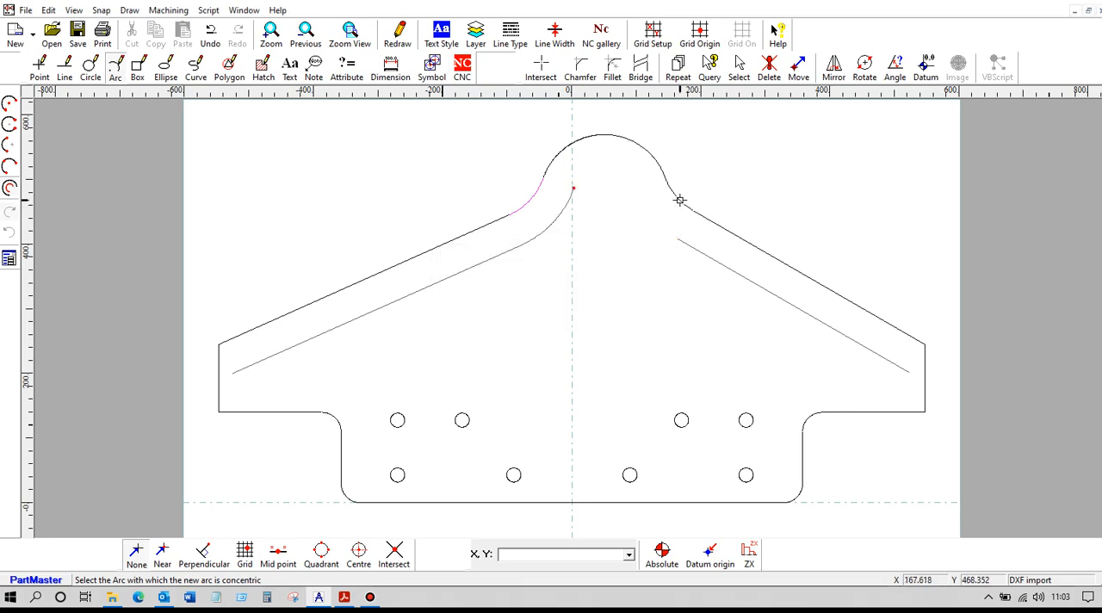
# - Draw an arc of radius 150 mm concentric with the fillet between the rounded peak and the right sloped edge
pyautogui.click(679, 200)
pyautogui.moveTo(569, 298); pyautogui.dragTo(509, 303)
pyautogui.write('150')
pyautogui.click(633, 284)
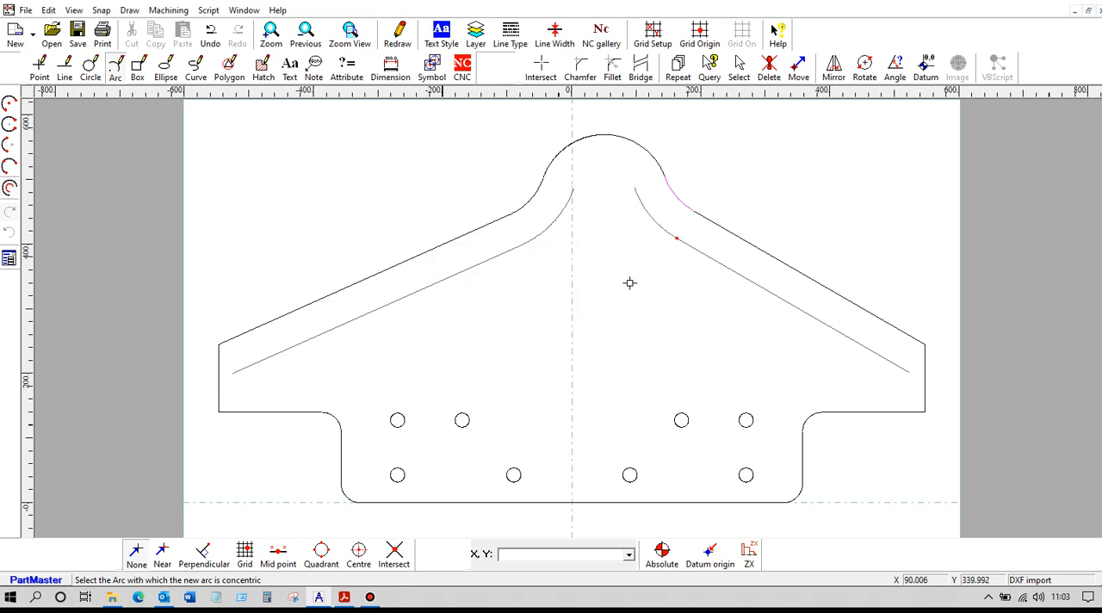
# - Draw an arc of radius 50 mm concentric with the large rounded peak of the plate
pyautogui.click(605, 135)
pyautogui.moveTo(568, 297); pyautogui.dragTo(519, 303)
pyautogui.write('50')
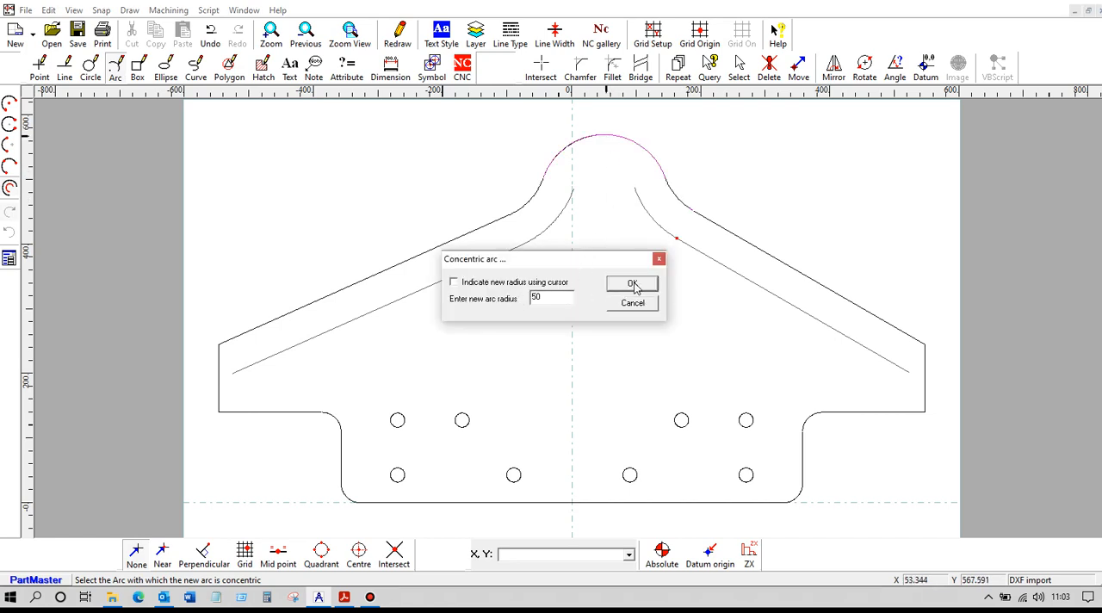
pyautogui.click(633, 284)
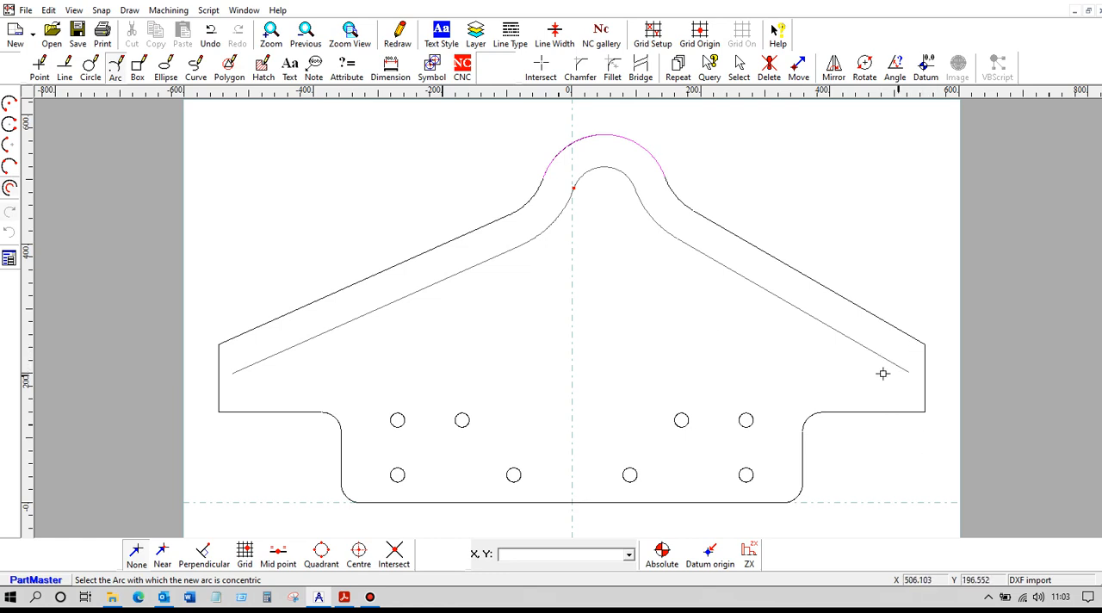
# - Extend the outer ends of both inner parallel lines to their intersections with the plate's vertical side edges
pyautogui.click(541, 67)
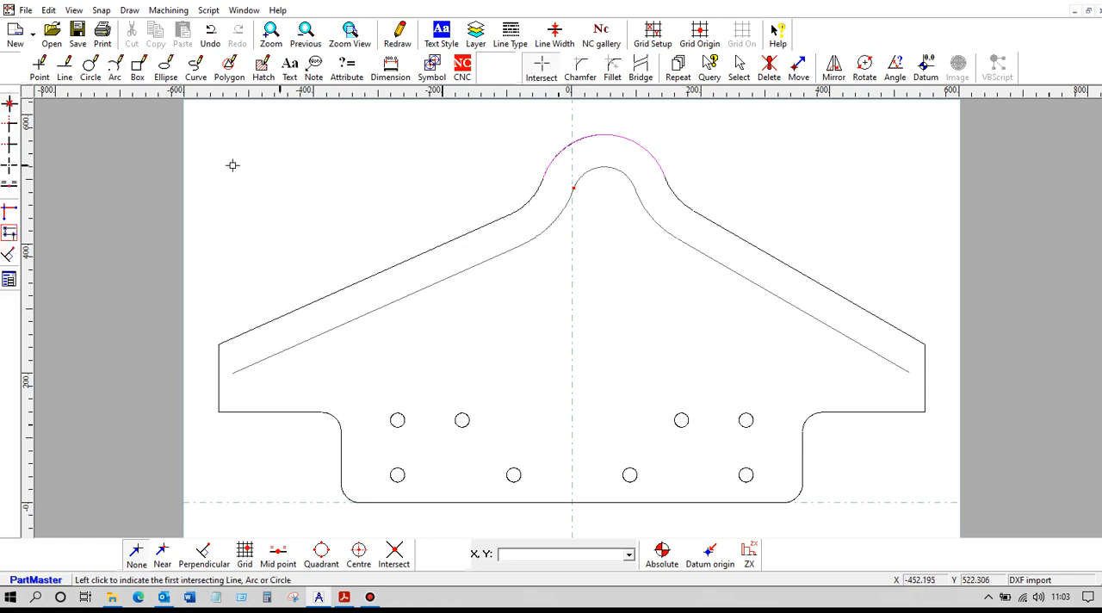
pyautogui.click(10, 149)
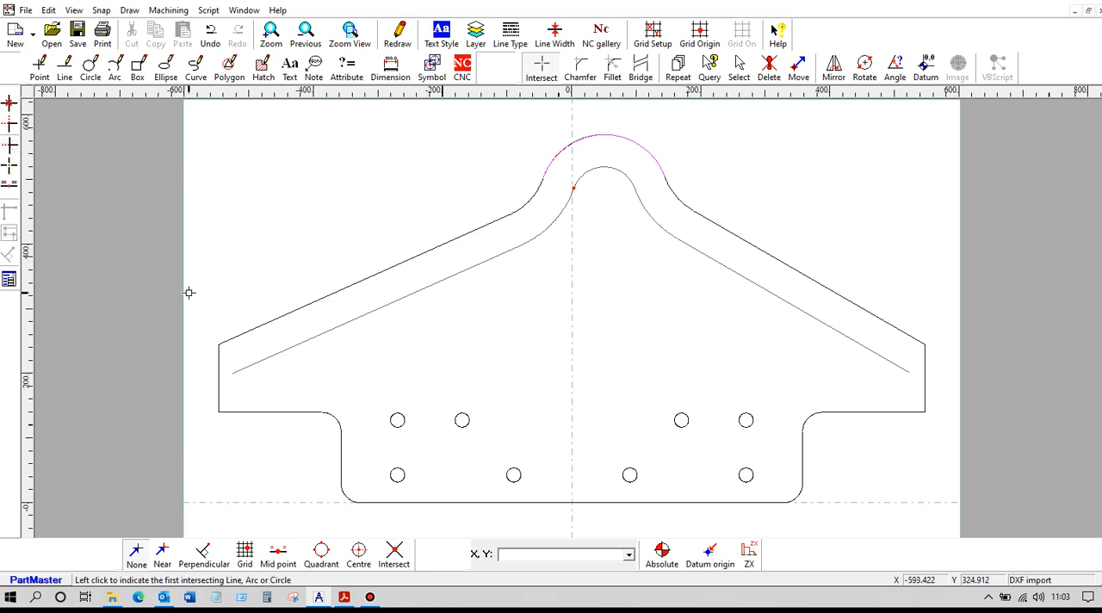
pyautogui.click(266, 358)
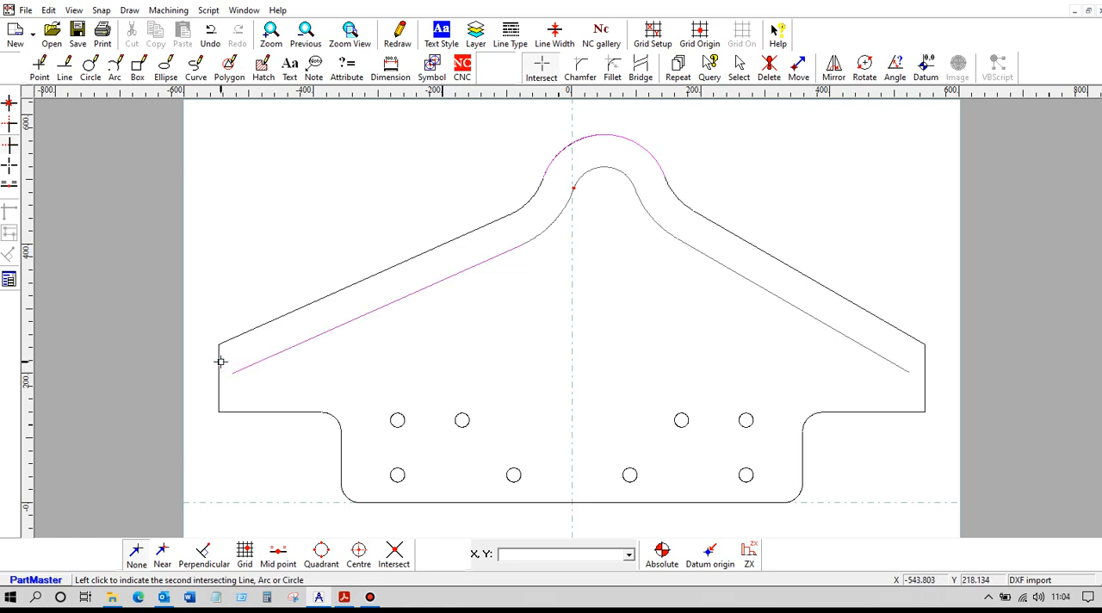
pyautogui.click(219, 362)
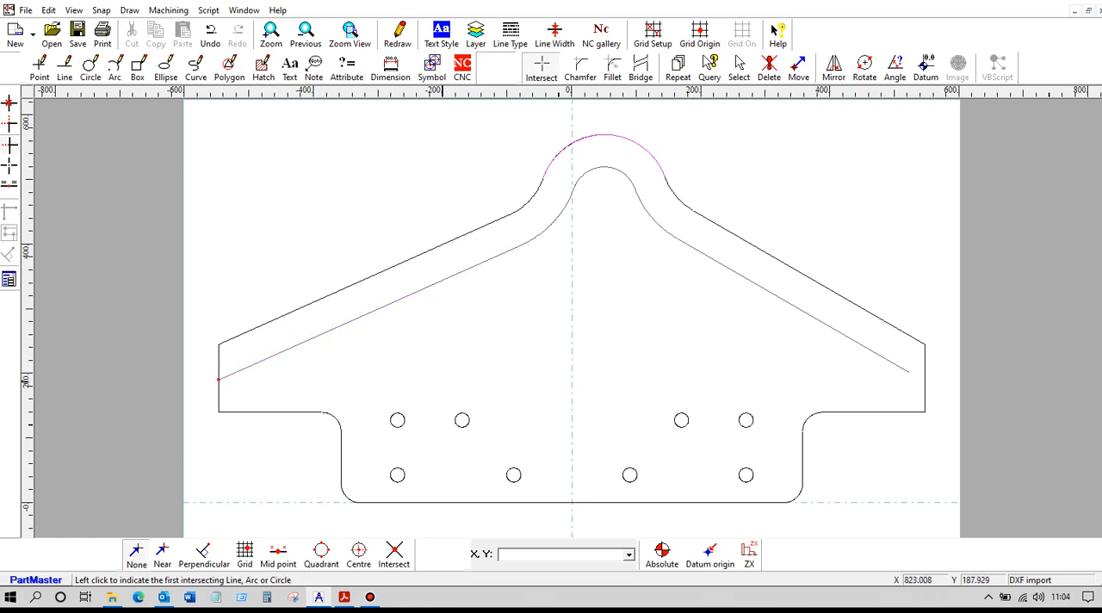
pyautogui.click(872, 352)
pyautogui.click(924, 358)
# - Create an open CNC contour with a depth of 2 mm along the inner offset path, from its left end to its right end
pyautogui.click(463, 69)
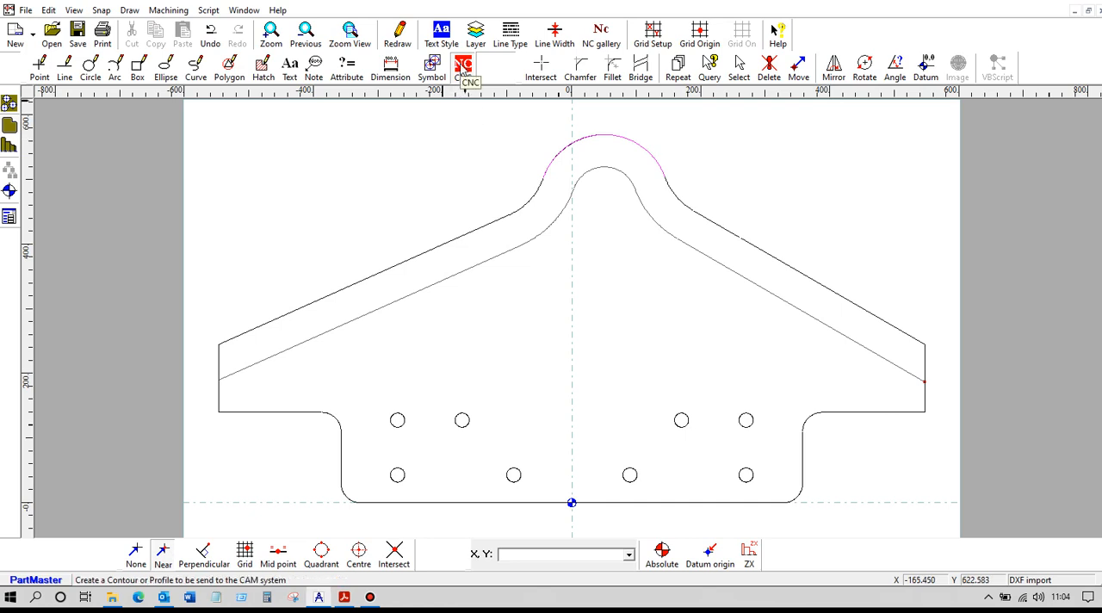
pyautogui.click(462, 68)
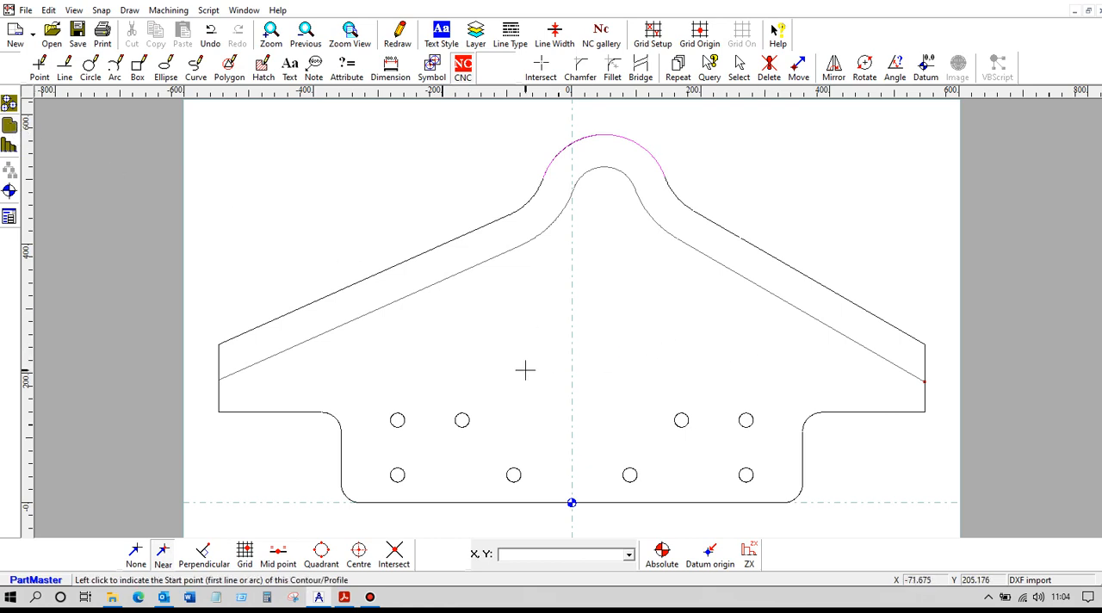
pyautogui.click(268, 360)
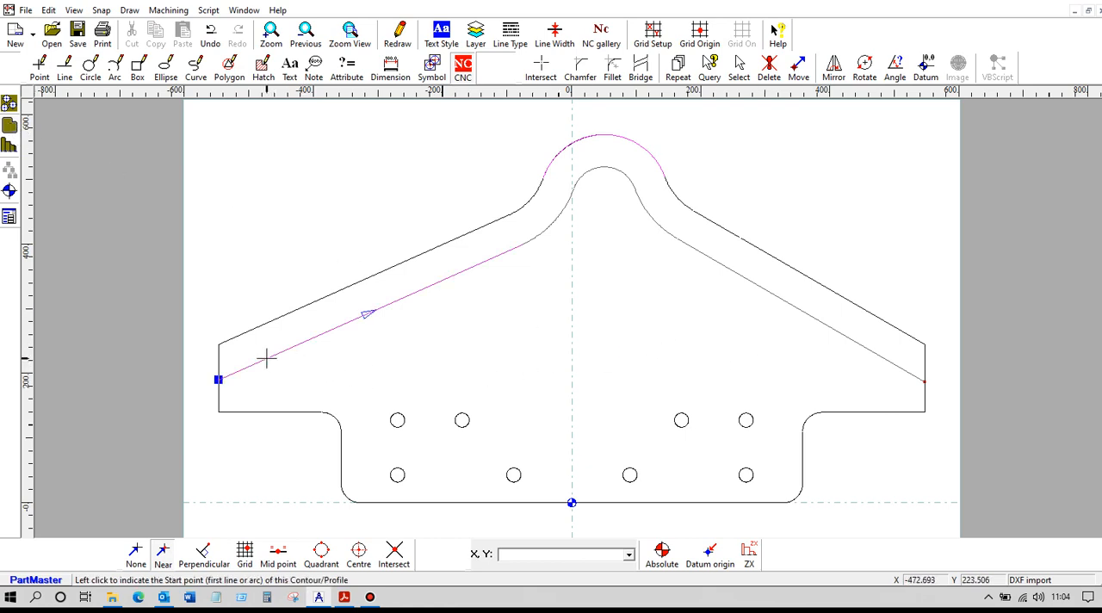
pyautogui.click(266, 361)
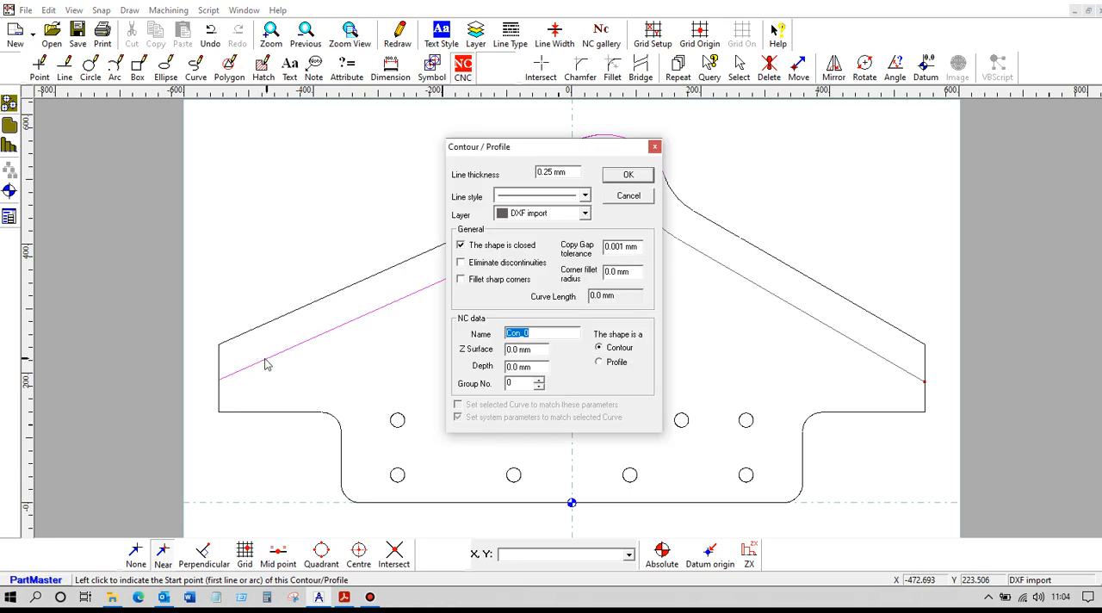
pyautogui.click(461, 246)
pyautogui.moveTo(531, 366); pyautogui.dragTo(492, 362)
pyautogui.write('25')
pyautogui.click(615, 176)
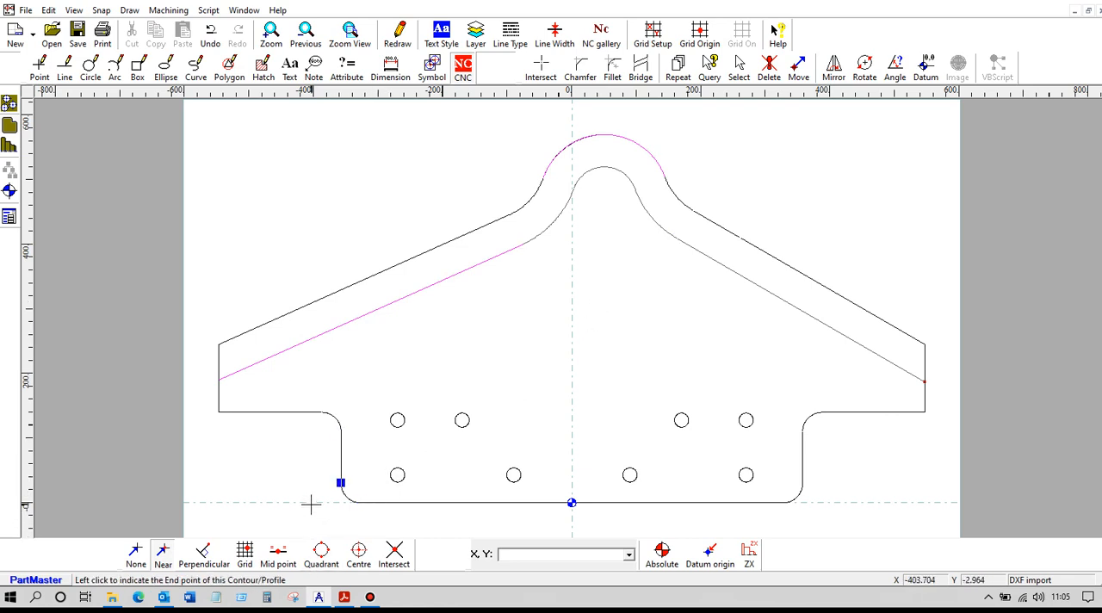
pyautogui.click(923, 381)
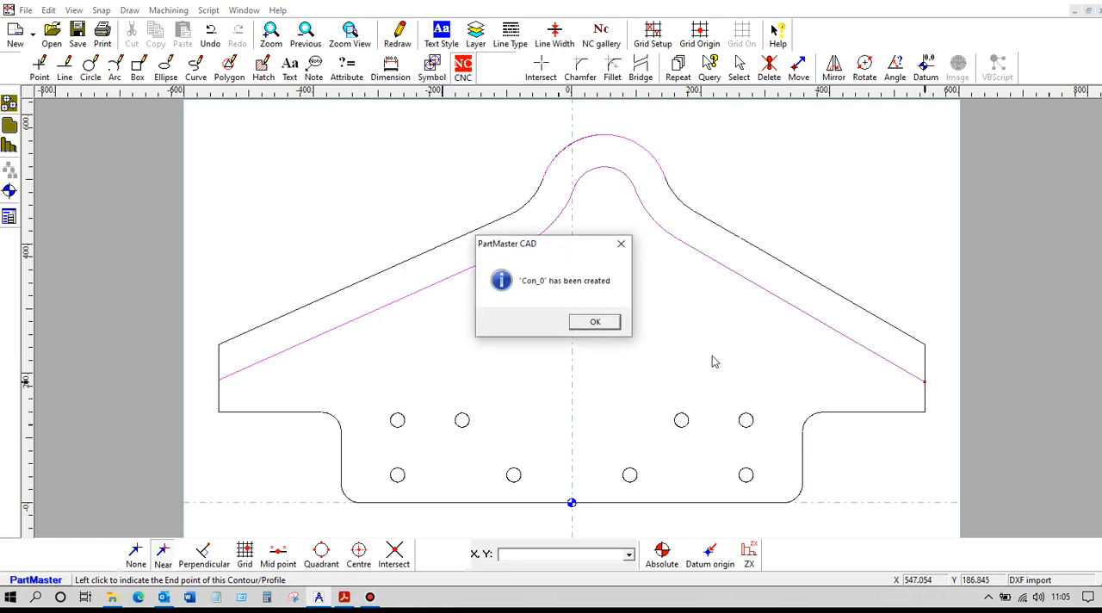
pyautogui.click(599, 321)
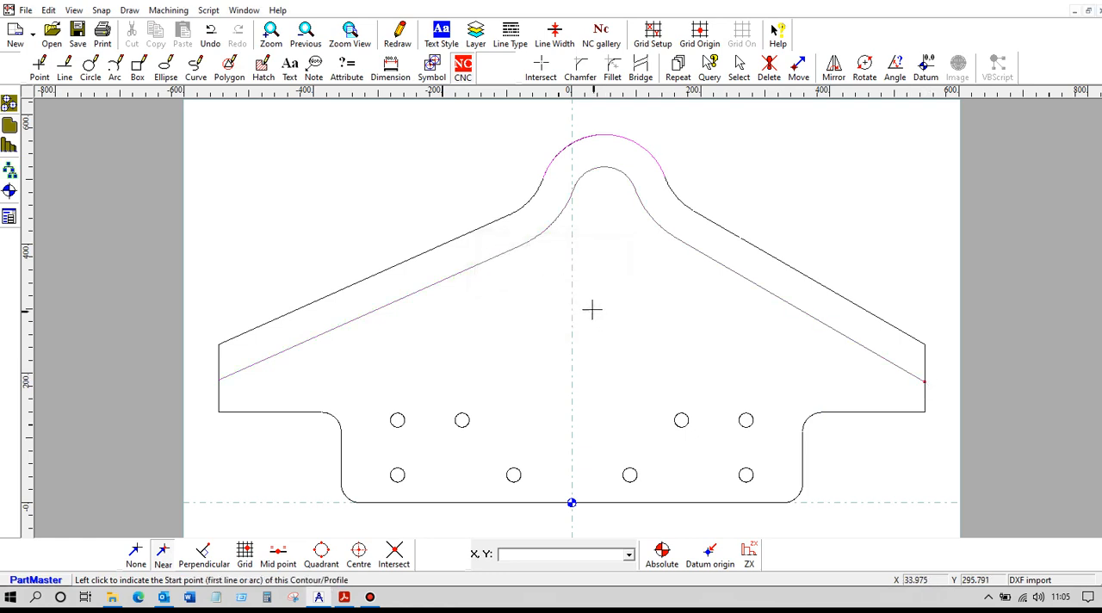
pyautogui.click(421, 294)
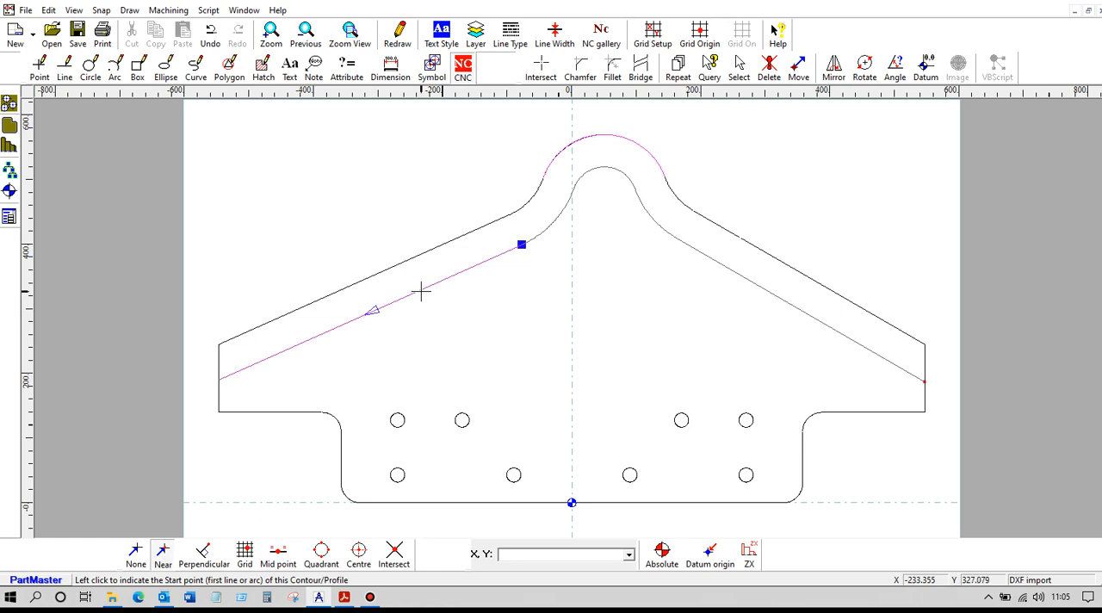
# - Save the drawing as "MODTS-16-001 - 1 req 25mm hardox-am.dra" in the customer's folder inside 1-Support
pyautogui.click(26, 10)
pyautogui.click(80, 110)
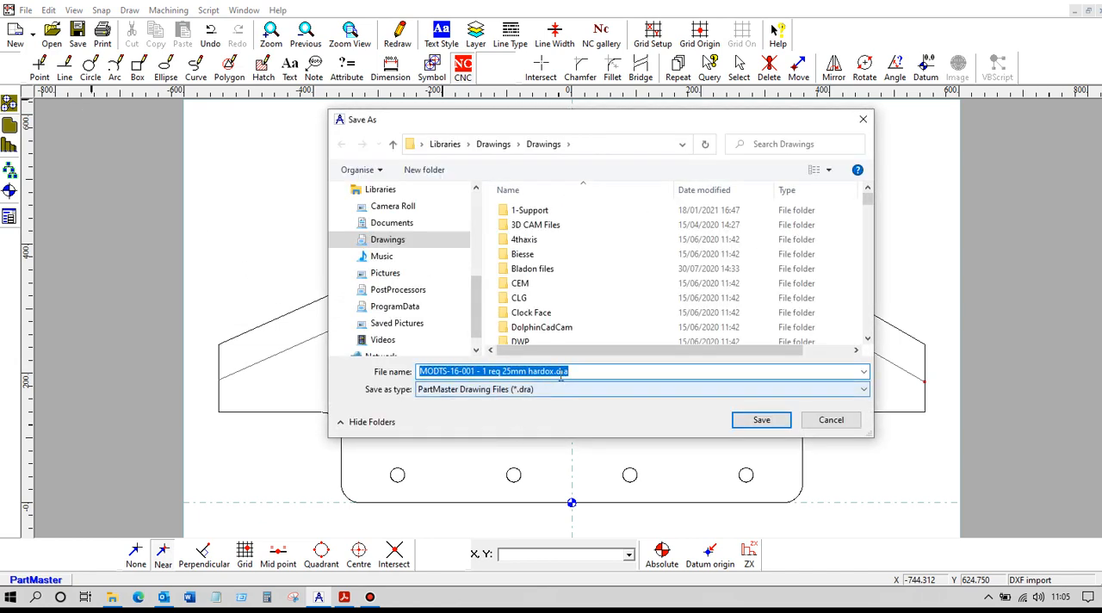
pyautogui.click(547, 212)
pyautogui.press('Return')
pyautogui.scroll(-10, 634, 272)
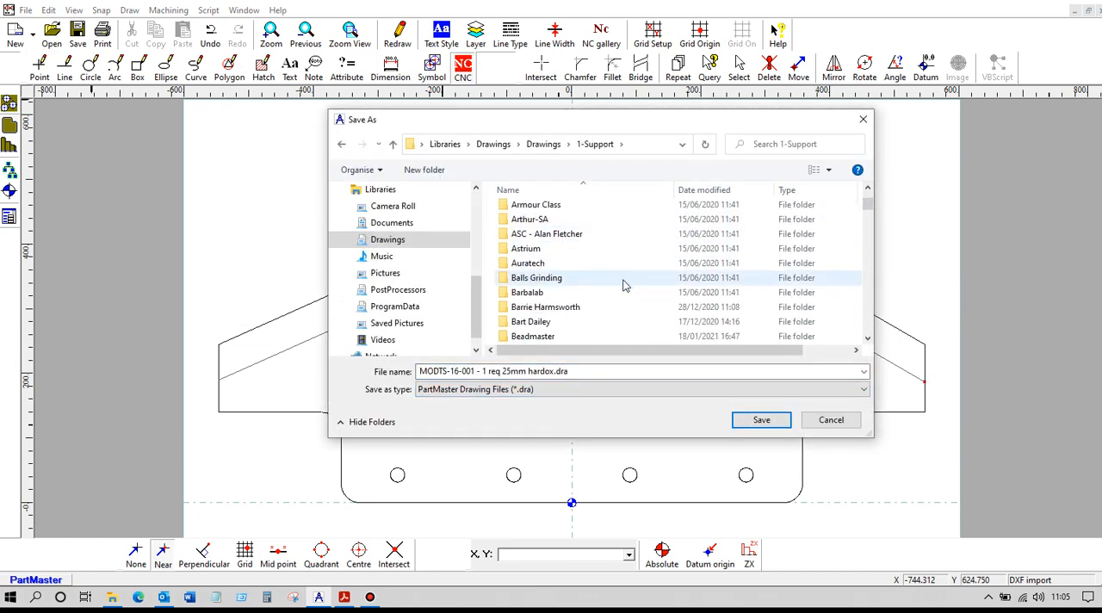
pyautogui.scroll(-20, 623, 285)
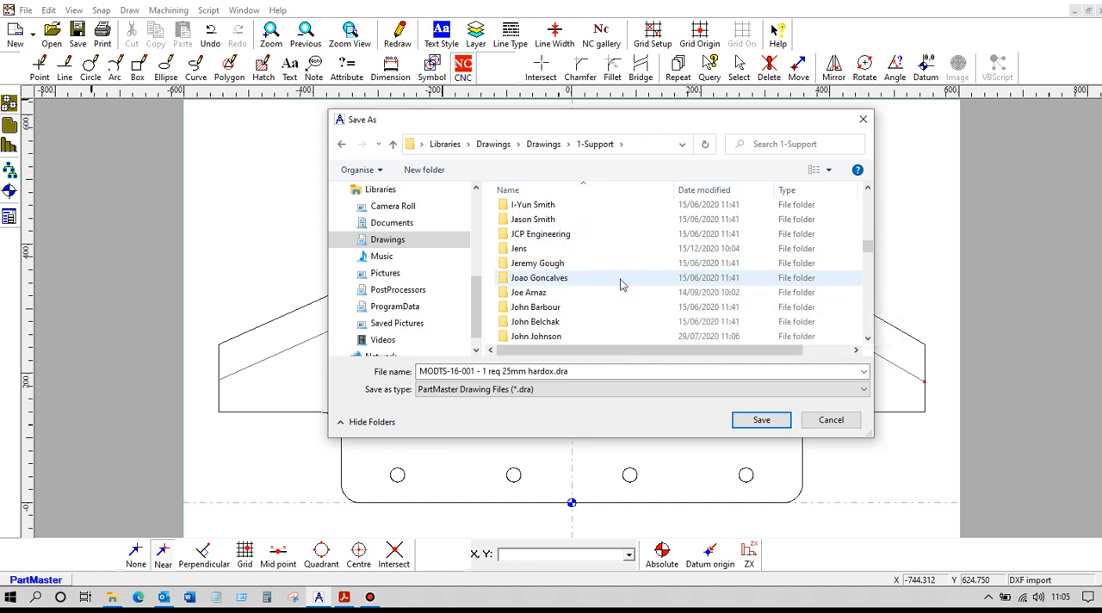
pyautogui.scroll(-20, 620, 286)
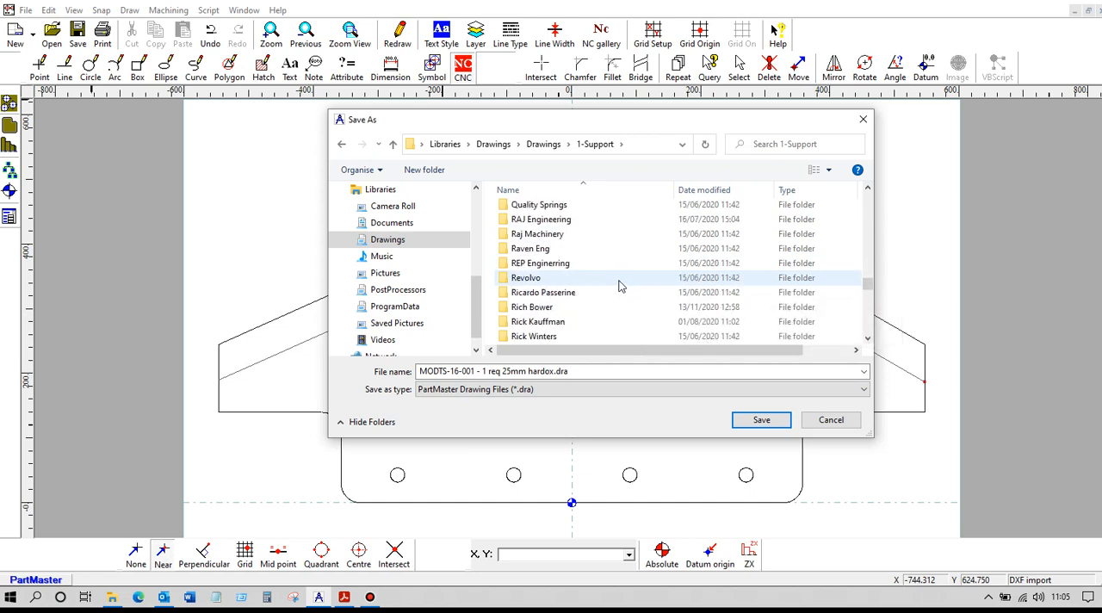
pyautogui.scroll(-2, 619, 286)
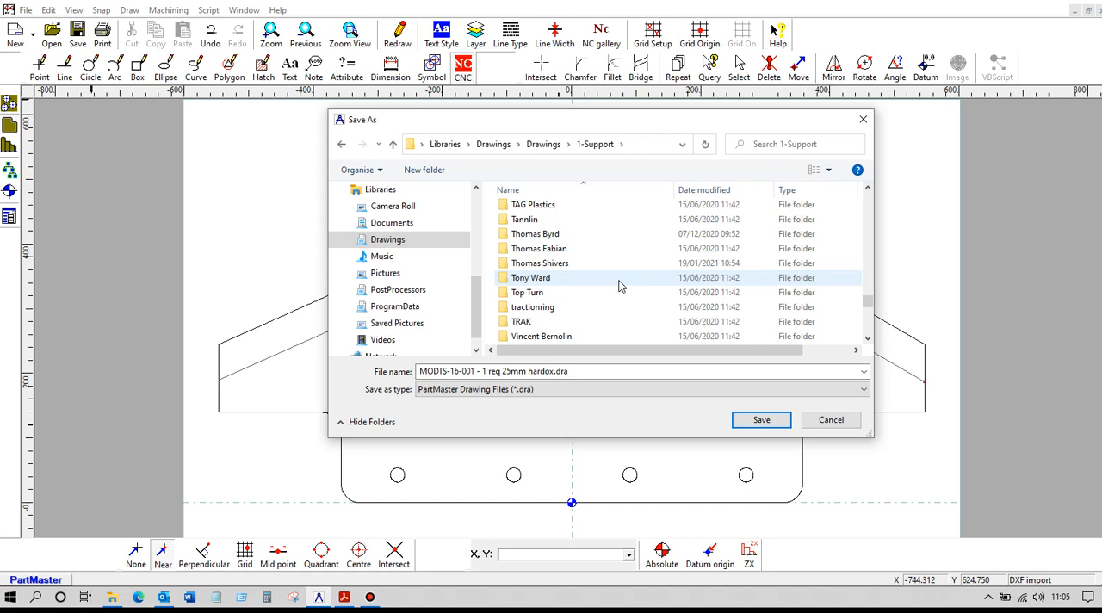
pyautogui.click(555, 265)
pyautogui.doubleClick(555, 267)
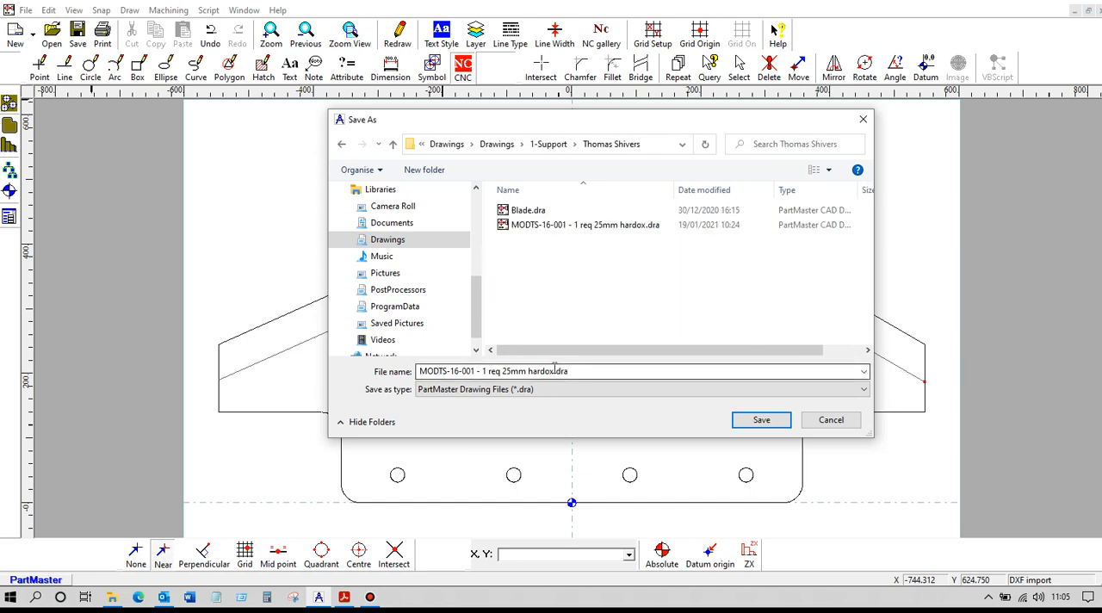
pyautogui.click(555, 371)
pyautogui.write('-am')
pyautogui.click(761, 419)
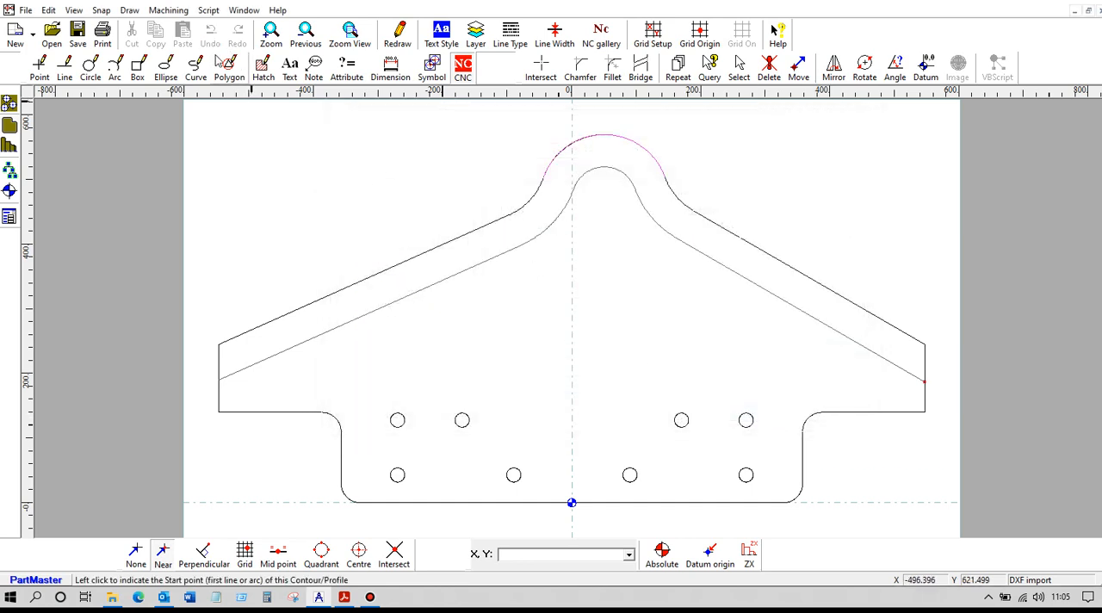
# - Send the contour to the Milling Module and set the feed change plane to 3 mm in the machine setup
pyautogui.click(168, 10)
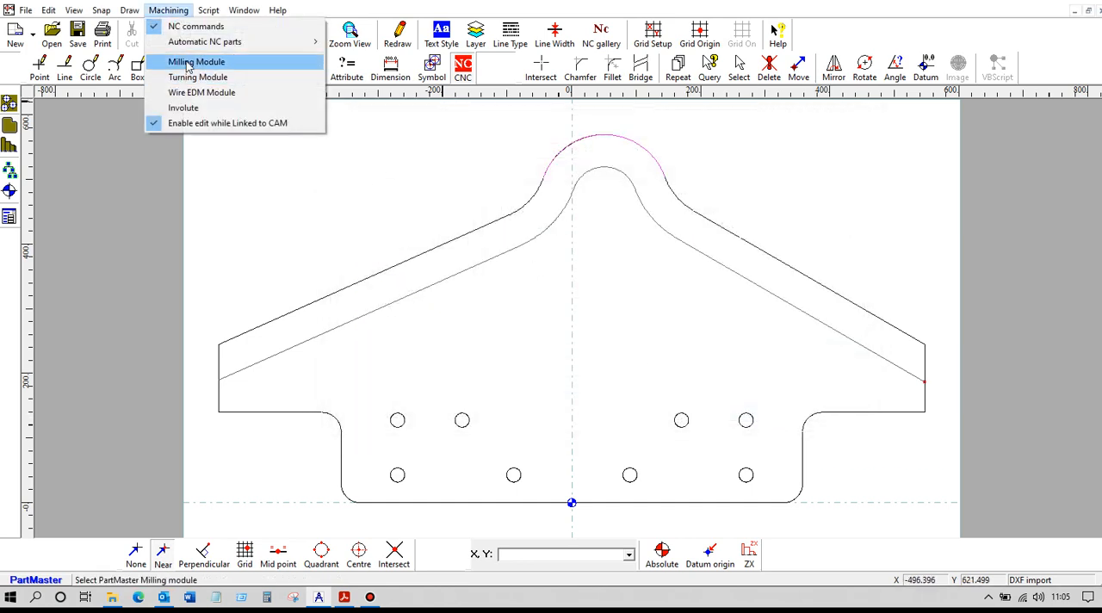
pyautogui.click(188, 64)
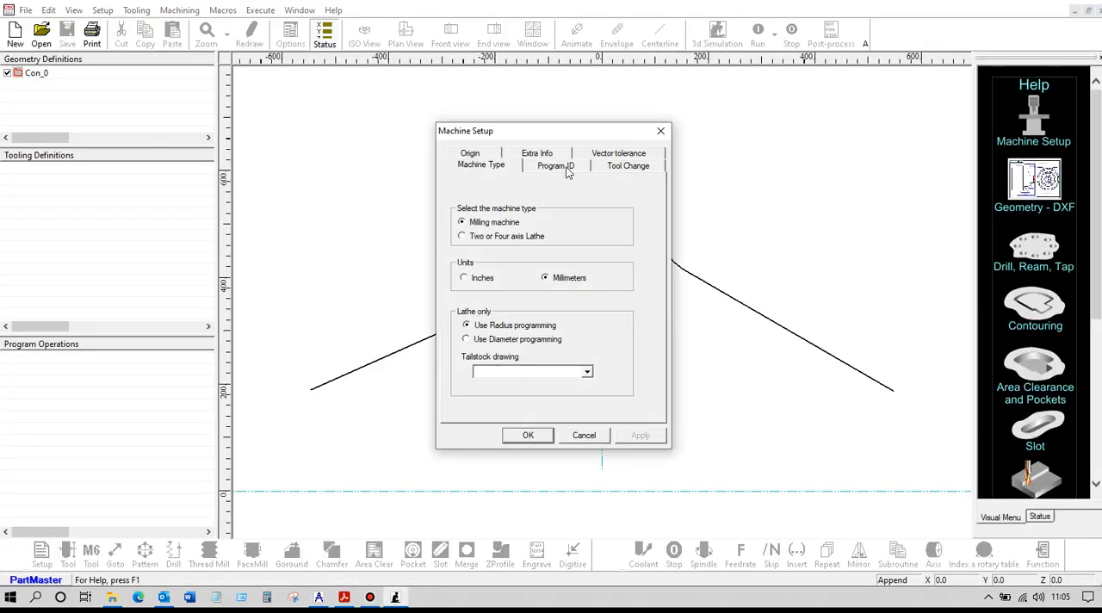
pyautogui.click(627, 166)
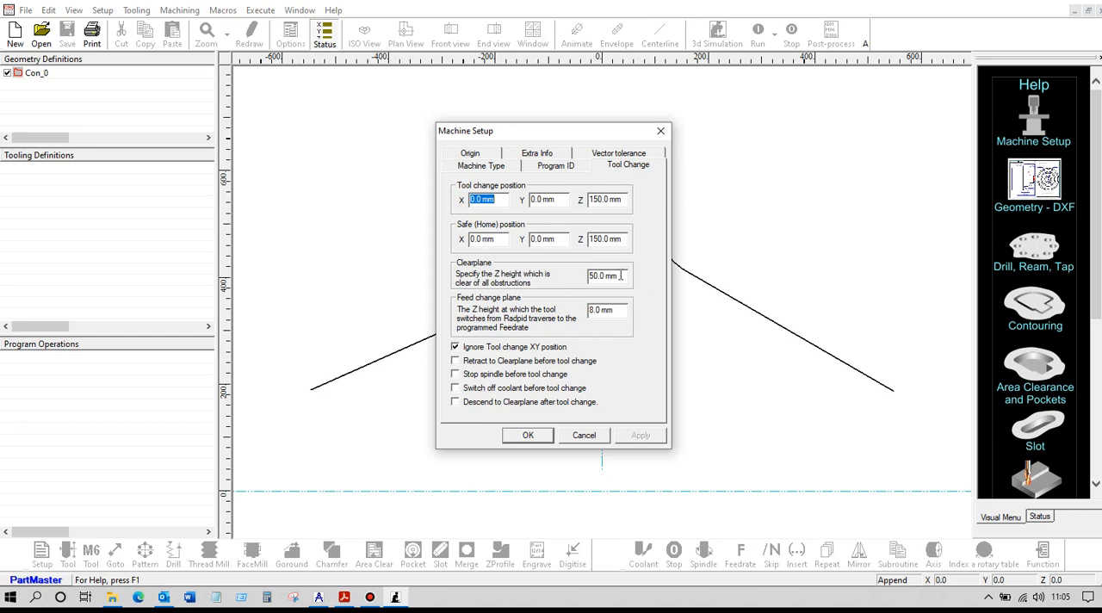
pyautogui.moveTo(620, 311); pyautogui.dragTo(563, 311)
pyautogui.write('3')
pyautogui.click(528, 437)
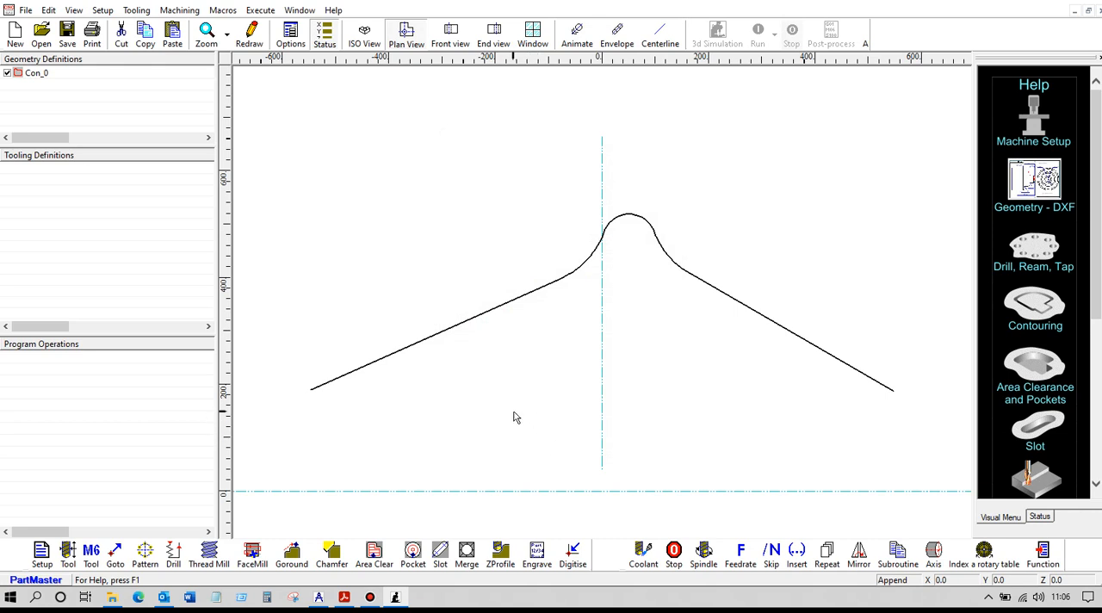
# - Define tool 1 as an end mill with a 25 mm diameter and a 5 mm tip radius
pyautogui.click(69, 555)
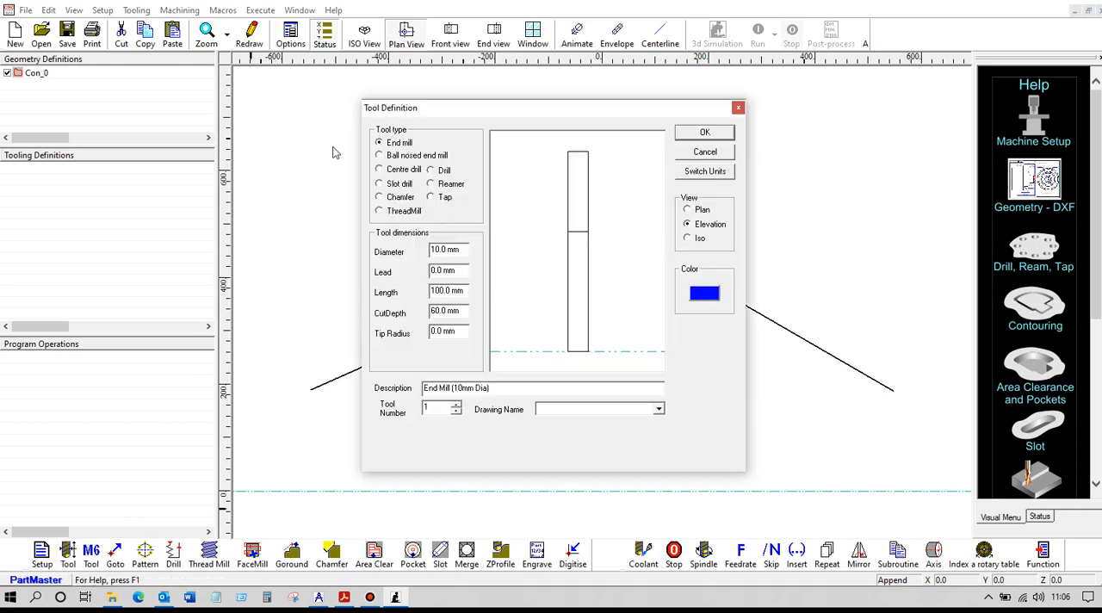
pyautogui.moveTo(459, 250); pyautogui.dragTo(405, 251)
pyautogui.write('25')
pyautogui.click(512, 303)
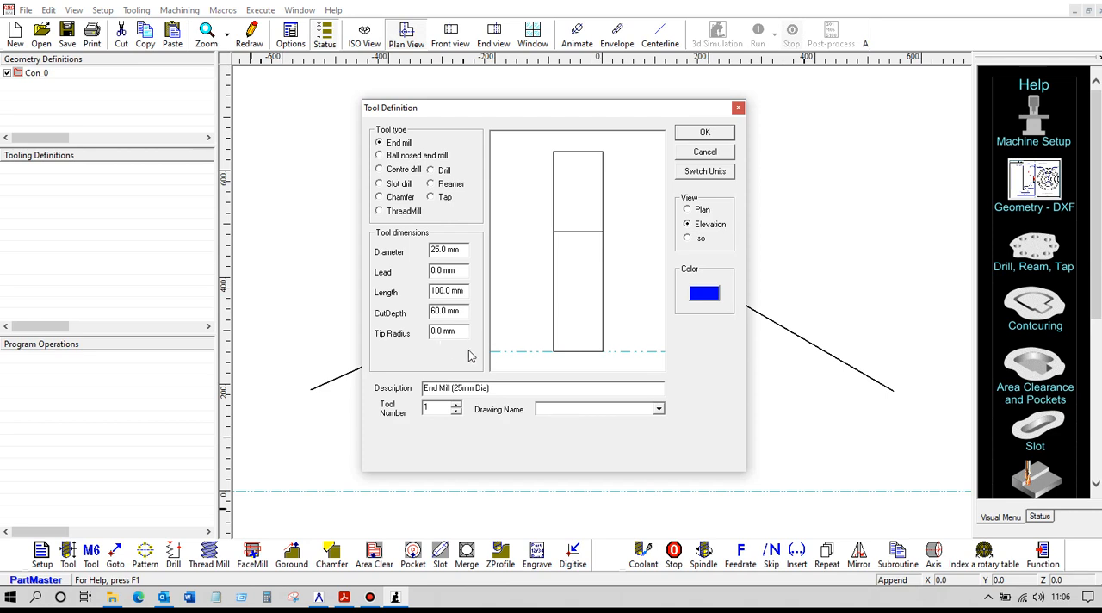
pyautogui.moveTo(466, 331); pyautogui.dragTo(413, 333)
pyautogui.write('5')
pyautogui.click(532, 329)
pyautogui.click(702, 134)
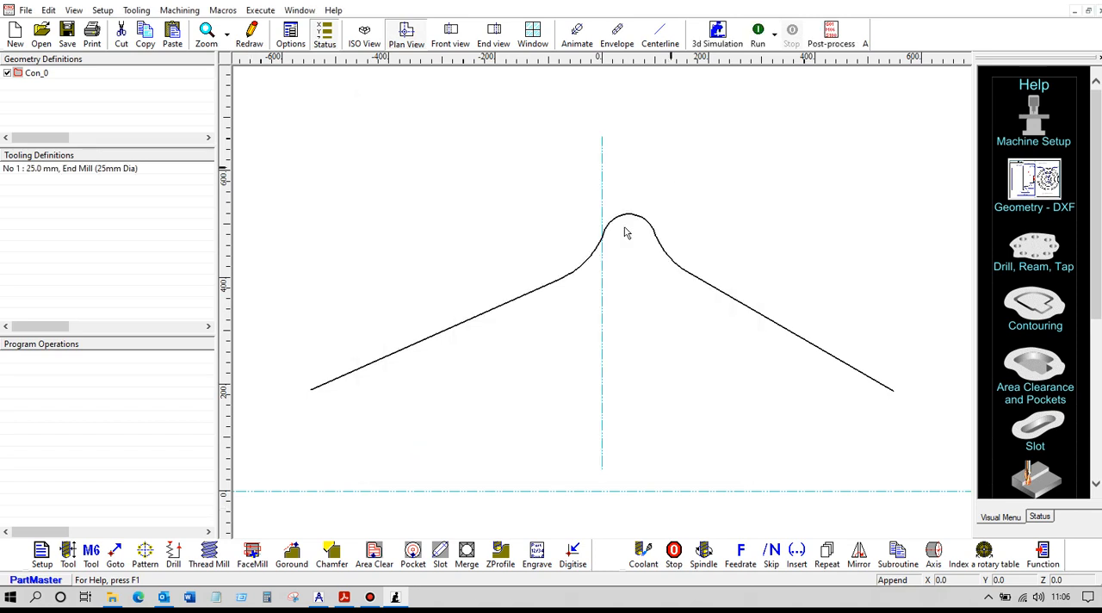
# - Select the 25 mm end mill for machining, with coolant switched on after the tool change
pyautogui.click(91, 551)
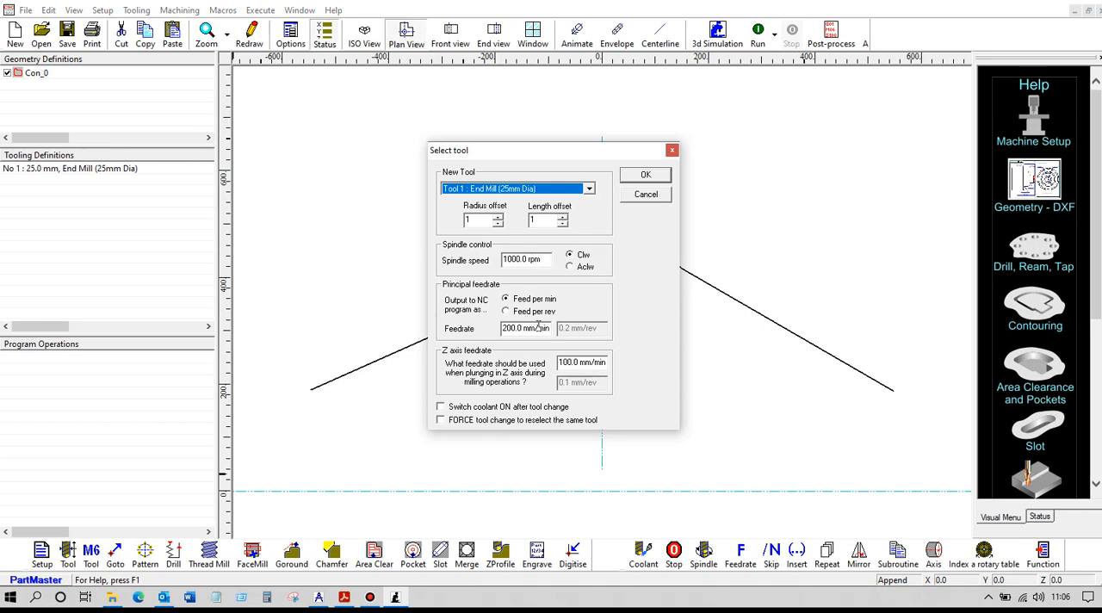
pyautogui.click(440, 407)
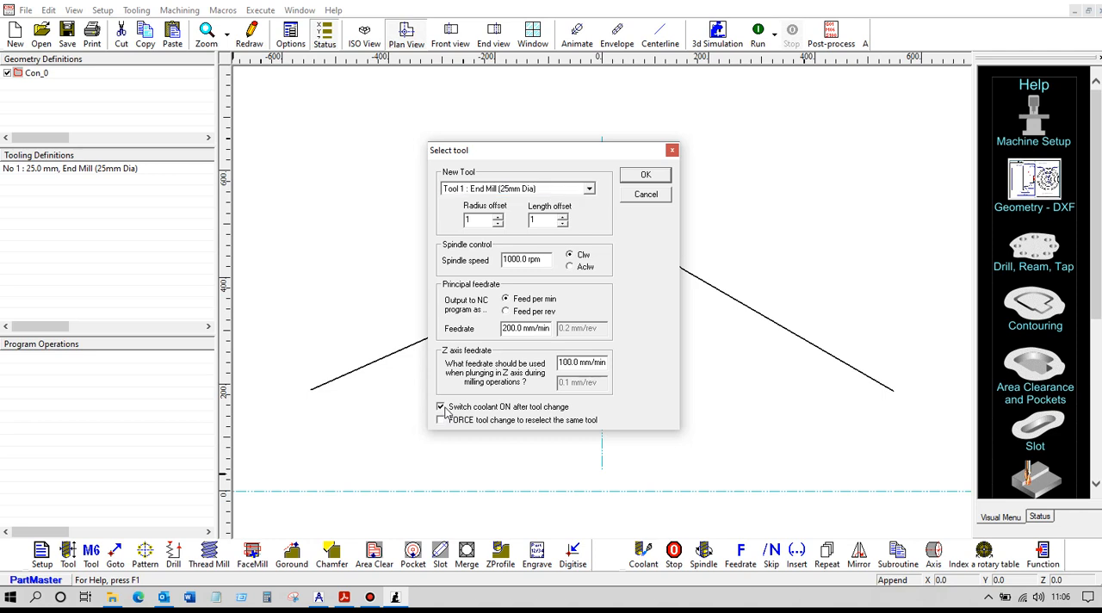
pyautogui.click(647, 176)
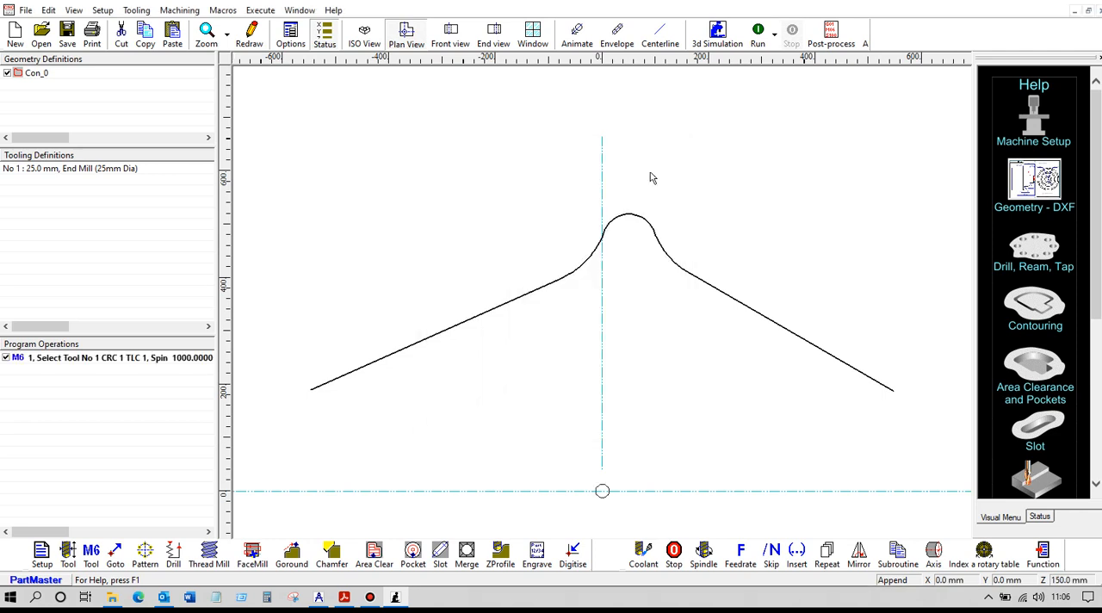
# - Start a Goround operation on contour Con_0 with a parallel lead-in of 30 mm
pyautogui.click(293, 555)
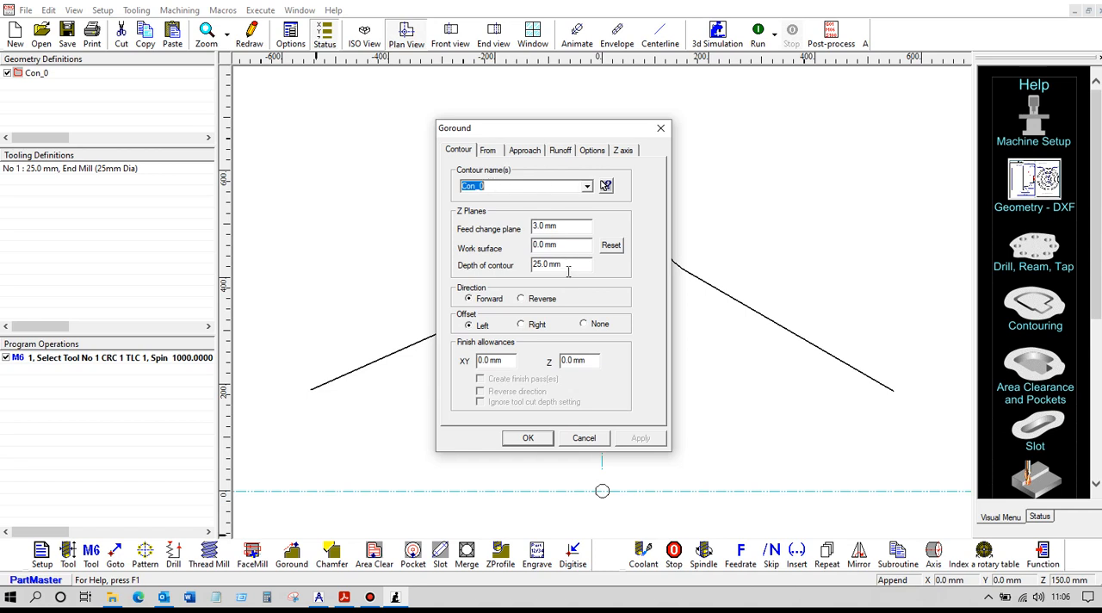
pyautogui.moveTo(568, 266); pyautogui.dragTo(525, 265)
pyautogui.click(524, 151)
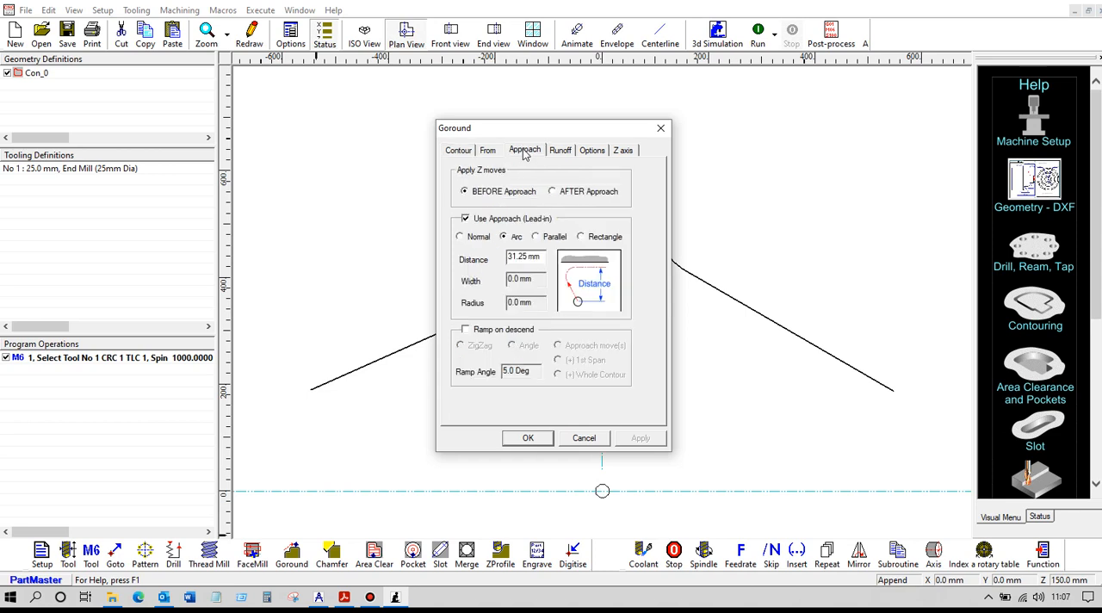
pyautogui.click(536, 238)
pyautogui.moveTo(539, 256); pyautogui.dragTo(500, 257)
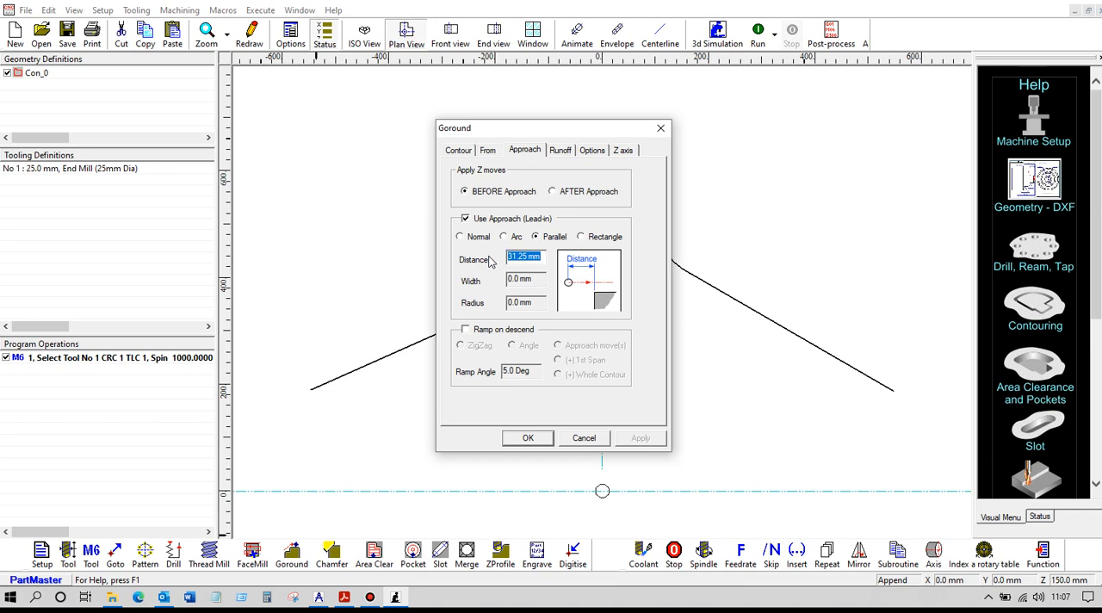
pyautogui.write('30')
# - Set a parallel runoff of 30 mm for the Goround operation and create it with the left offset
pyautogui.click(561, 151)
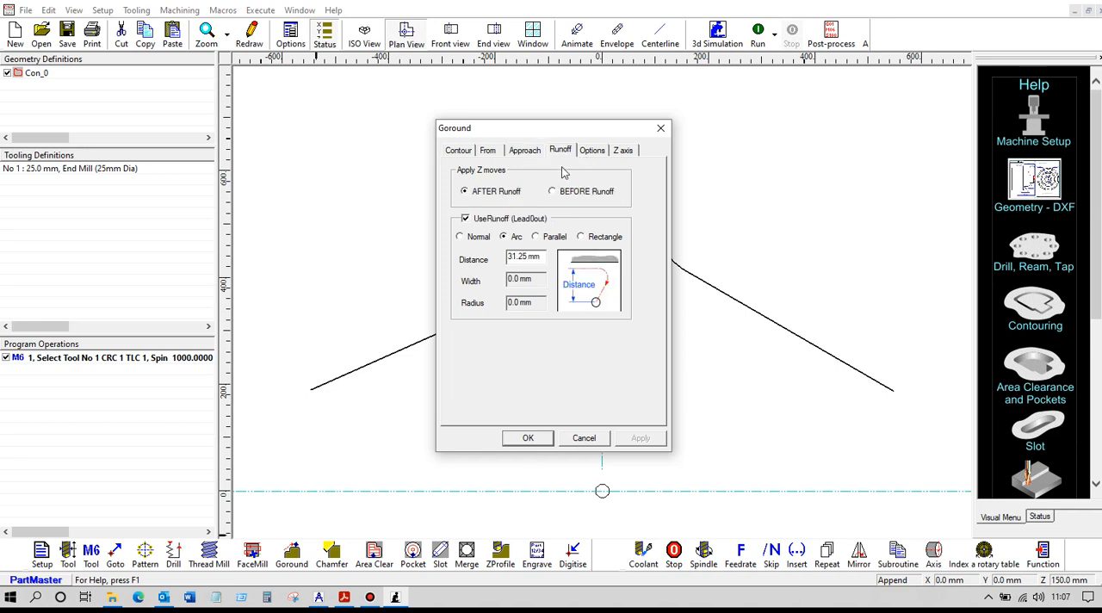
pyautogui.click(535, 235)
pyautogui.moveTo(540, 257); pyautogui.dragTo(494, 258)
pyautogui.write('30')
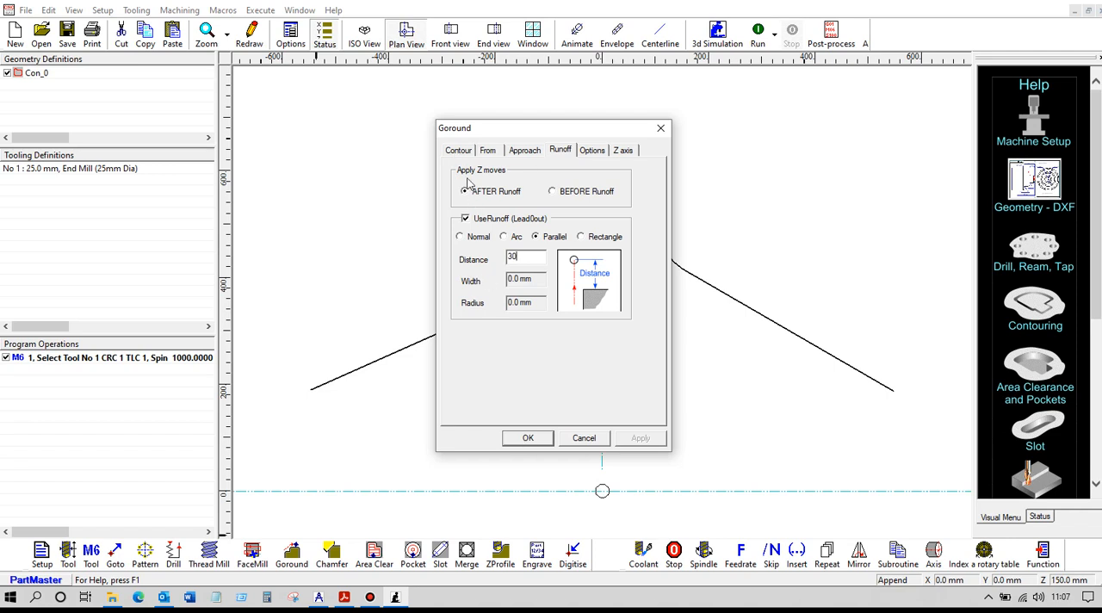
pyautogui.click(461, 153)
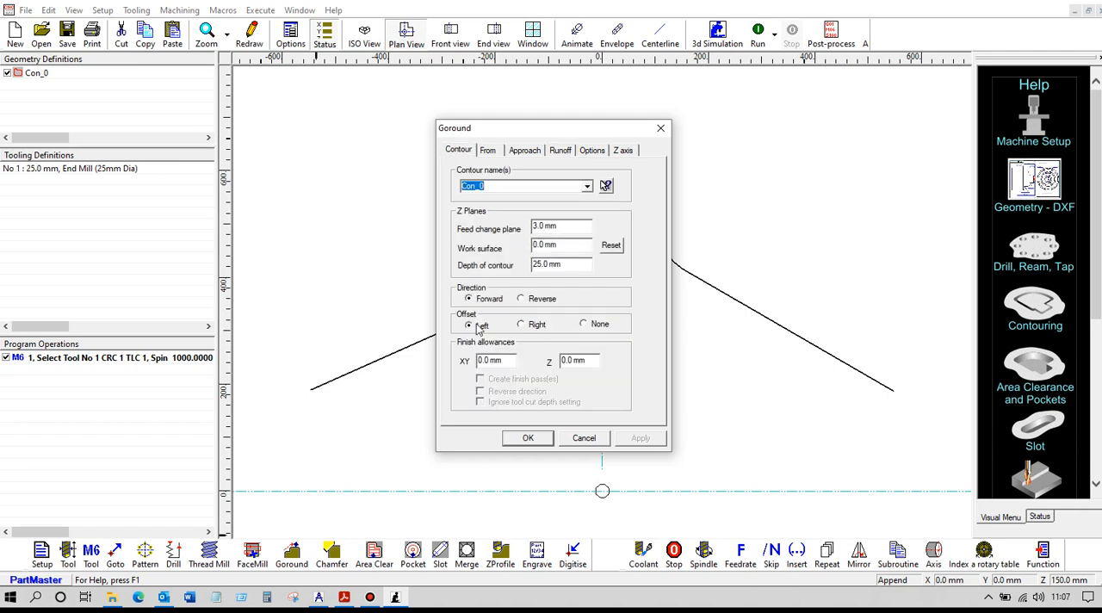
pyautogui.click(530, 438)
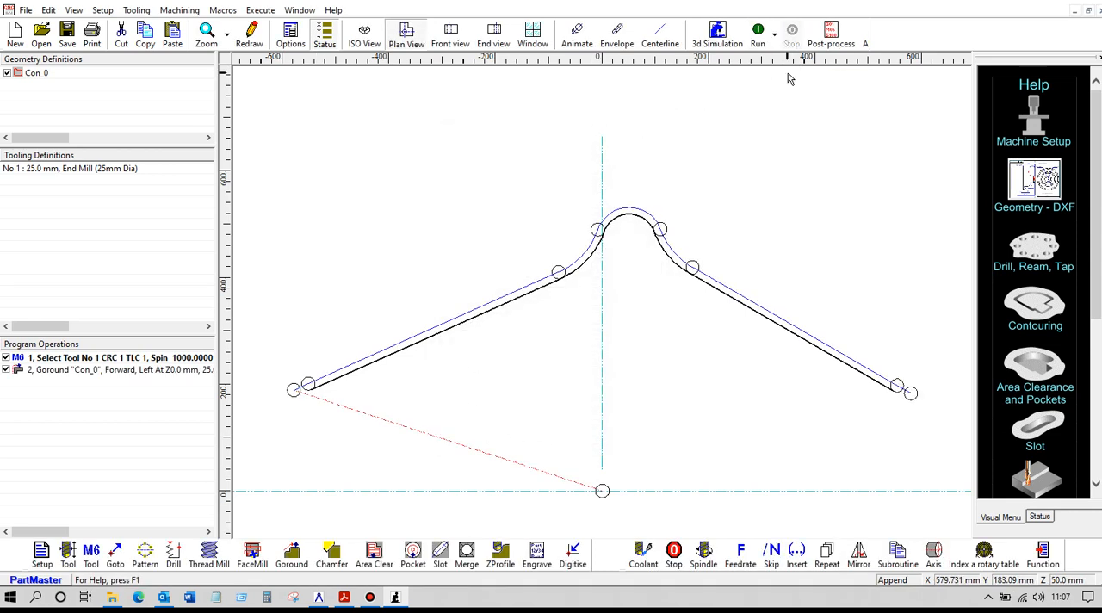
# - Simulate the Goround toolpath in isometric view, including a run with the centreline display
pyautogui.click(364, 37)
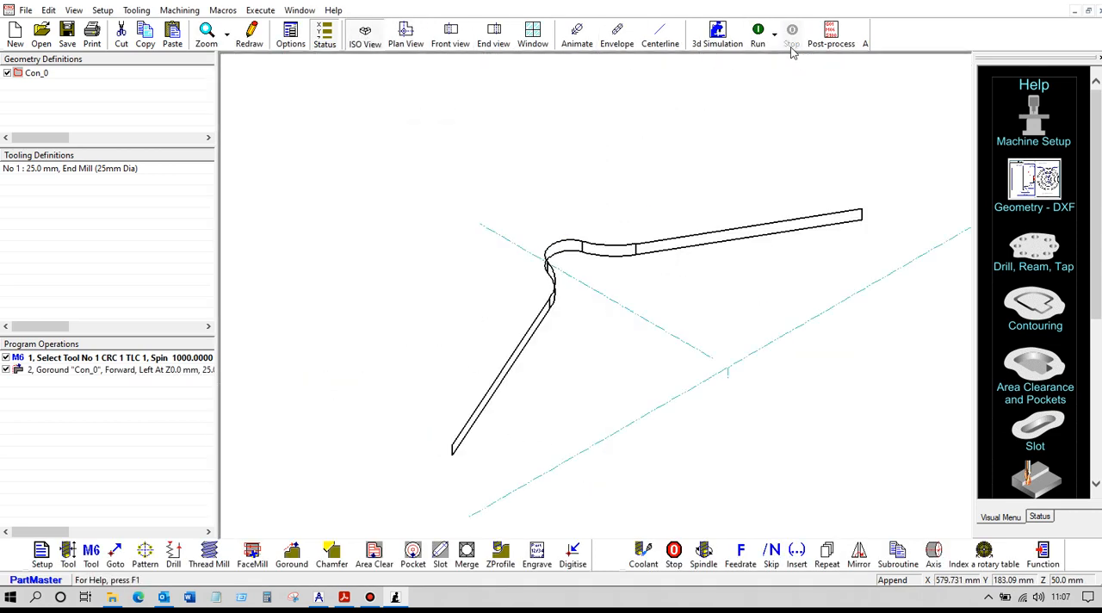
pyautogui.click(758, 34)
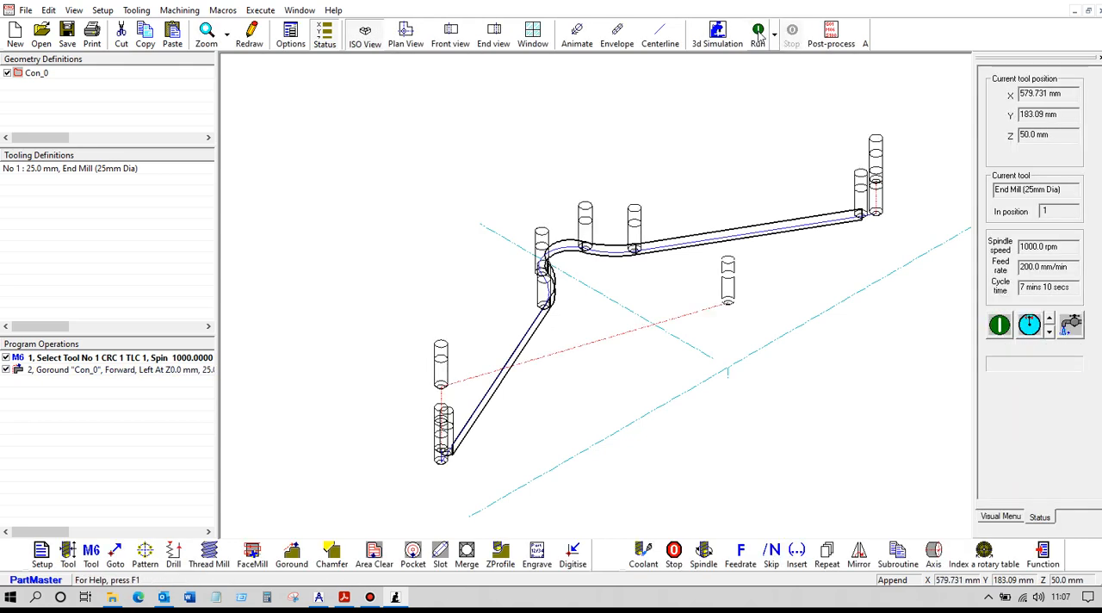
pyautogui.click(758, 35)
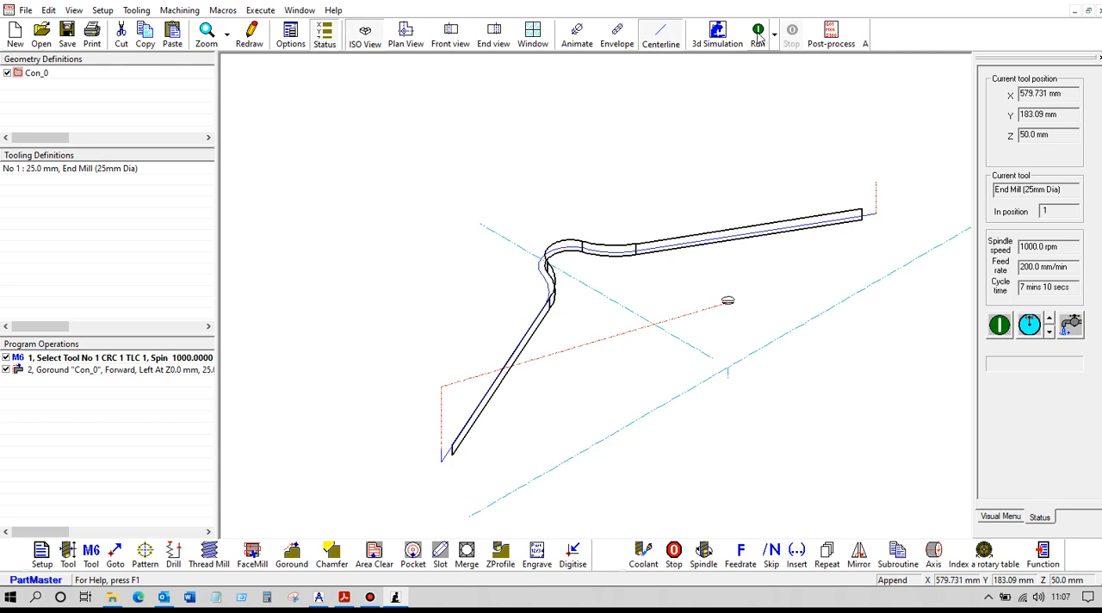
# - Give the Goround operation a constant taper angle of 45 degrees and a 1 mm cut depth, and simulate it
pyautogui.click(142, 374)
pyautogui.doubleClick(142, 372)
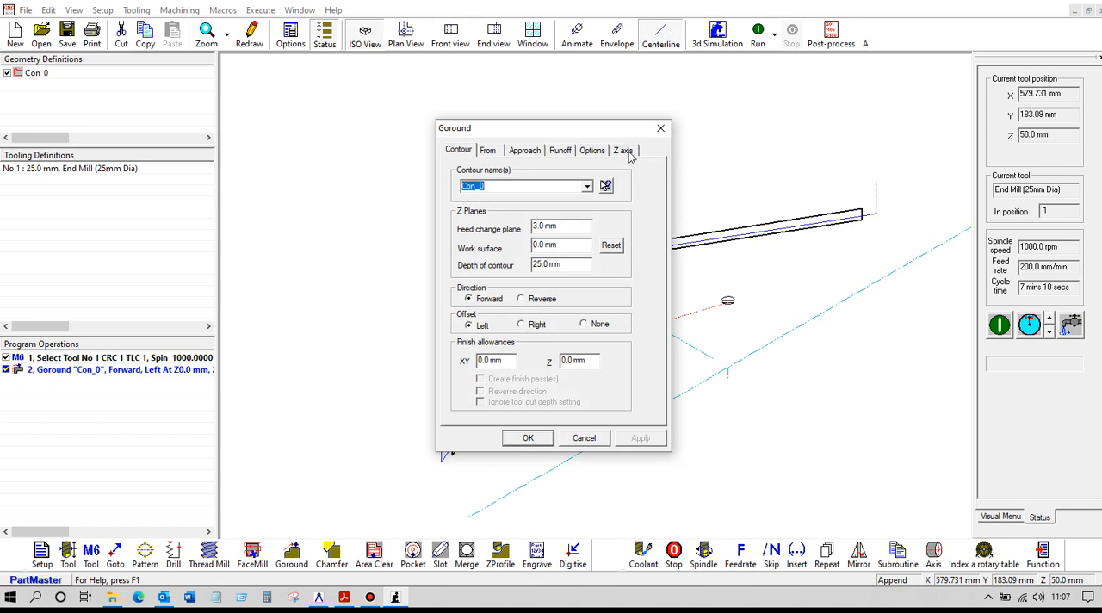
pyautogui.click(623, 151)
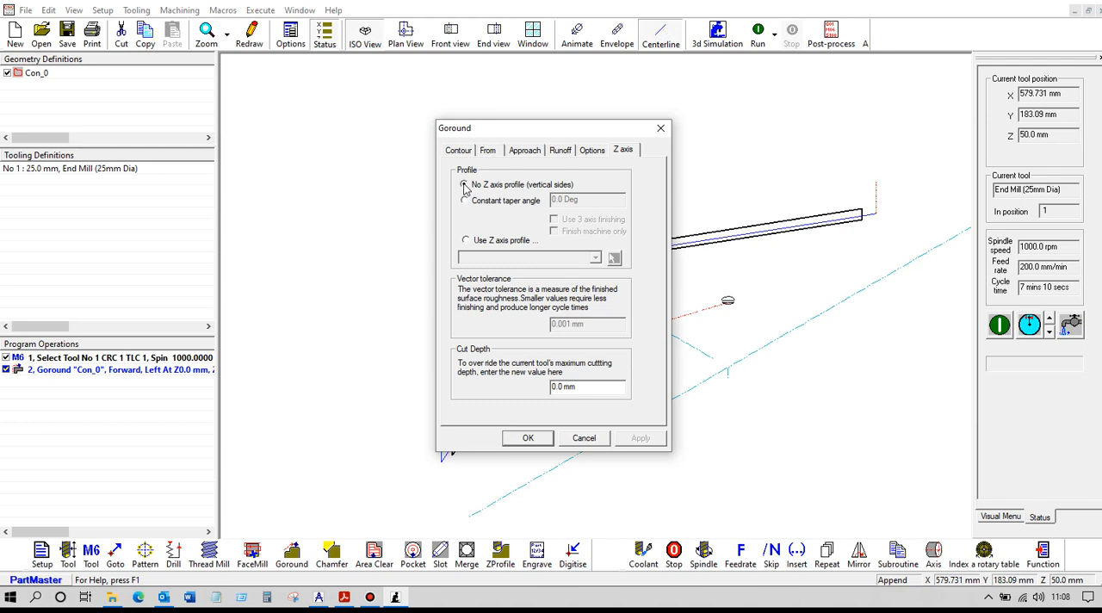
pyautogui.click(463, 185)
pyautogui.click(465, 201)
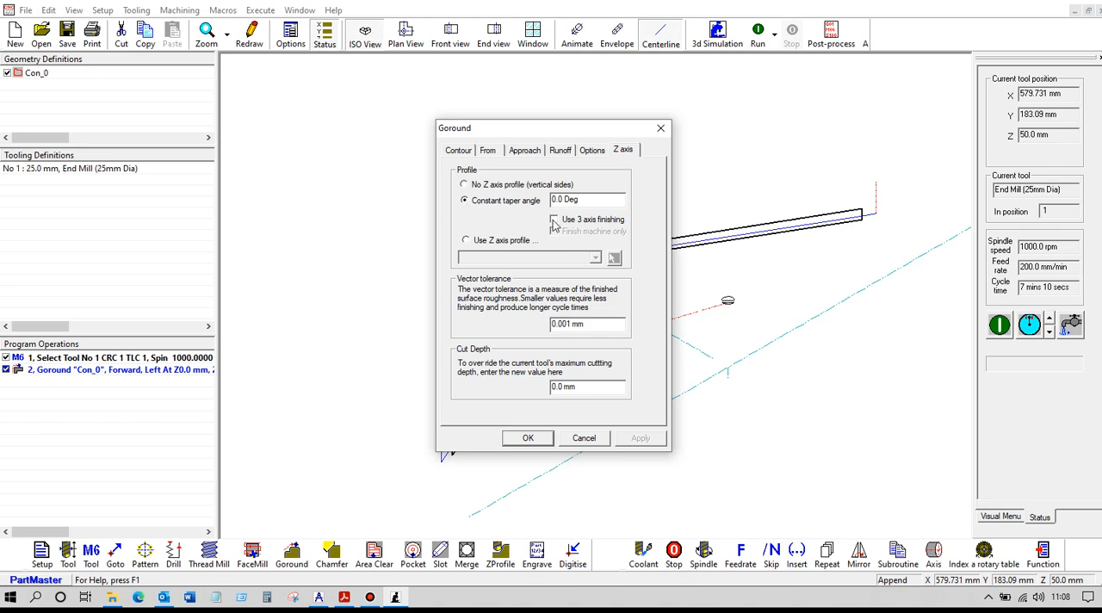
pyautogui.moveTo(599, 199); pyautogui.dragTo(534, 204)
pyautogui.write('45')
pyautogui.moveTo(580, 387); pyautogui.dragTo(527, 390)
pyautogui.write('1')
pyautogui.click(528, 438)
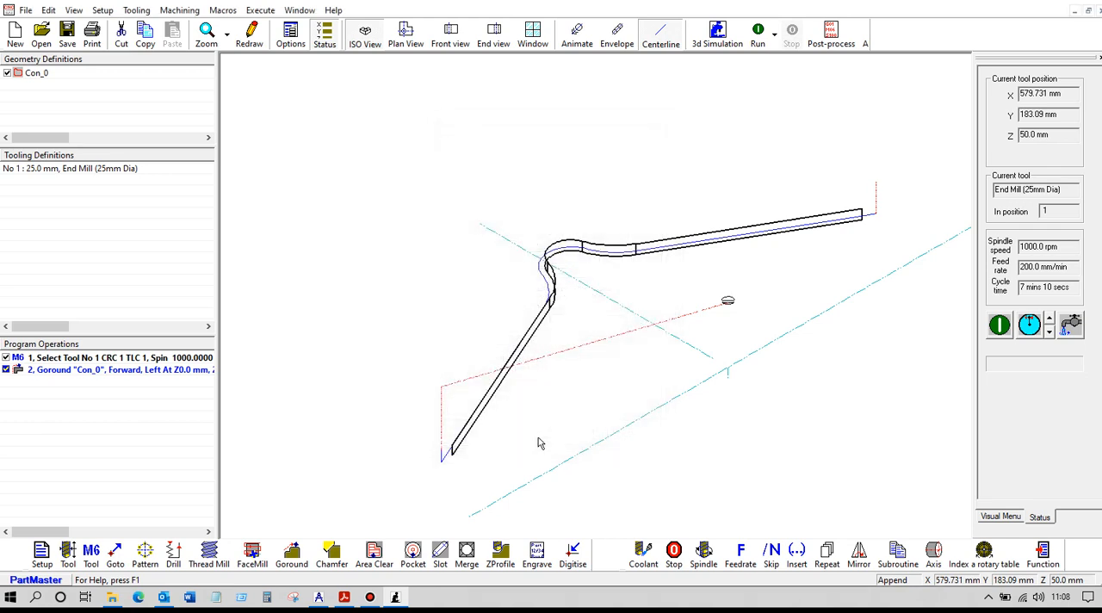
pyautogui.click(759, 35)
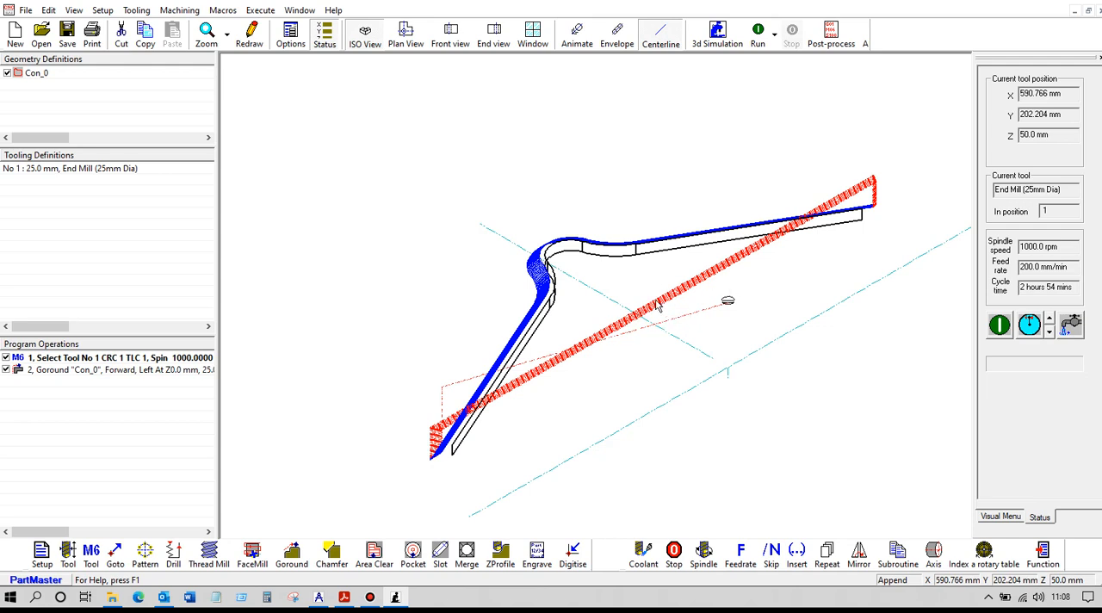
# - Enable reversing direction on alternate cutting passes in the Goround operation and rerun the simulation
pyautogui.click(58, 372)
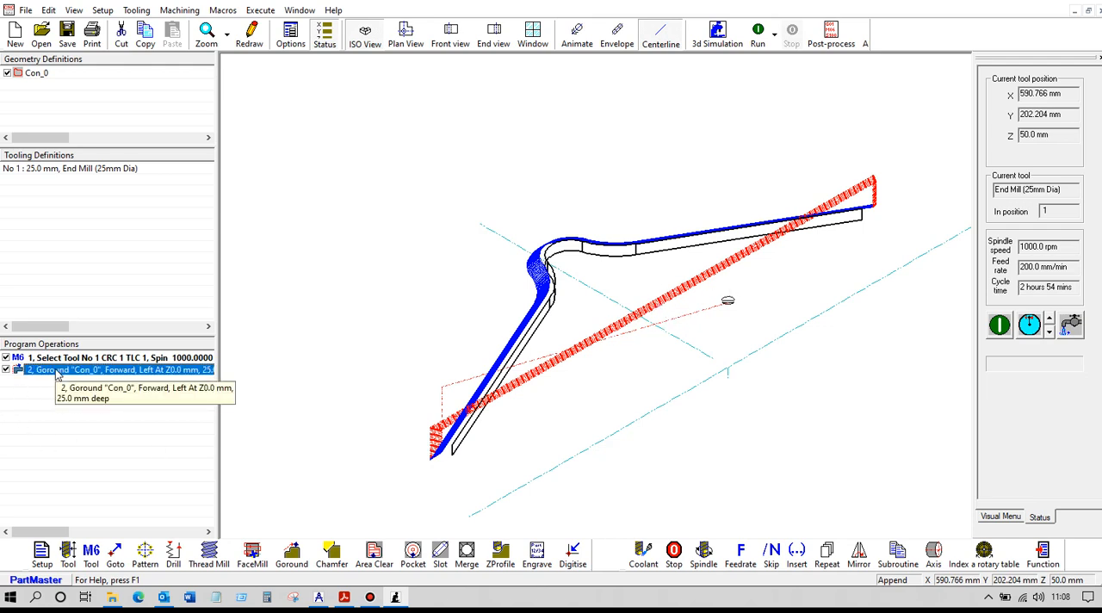
pyautogui.doubleClick(57, 371)
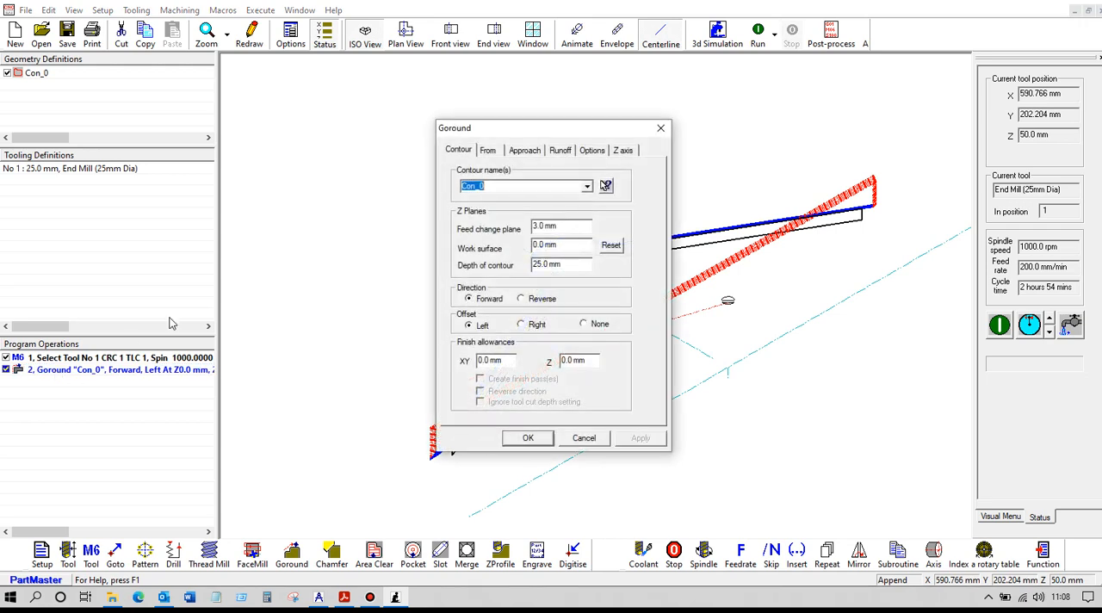
pyautogui.click(592, 151)
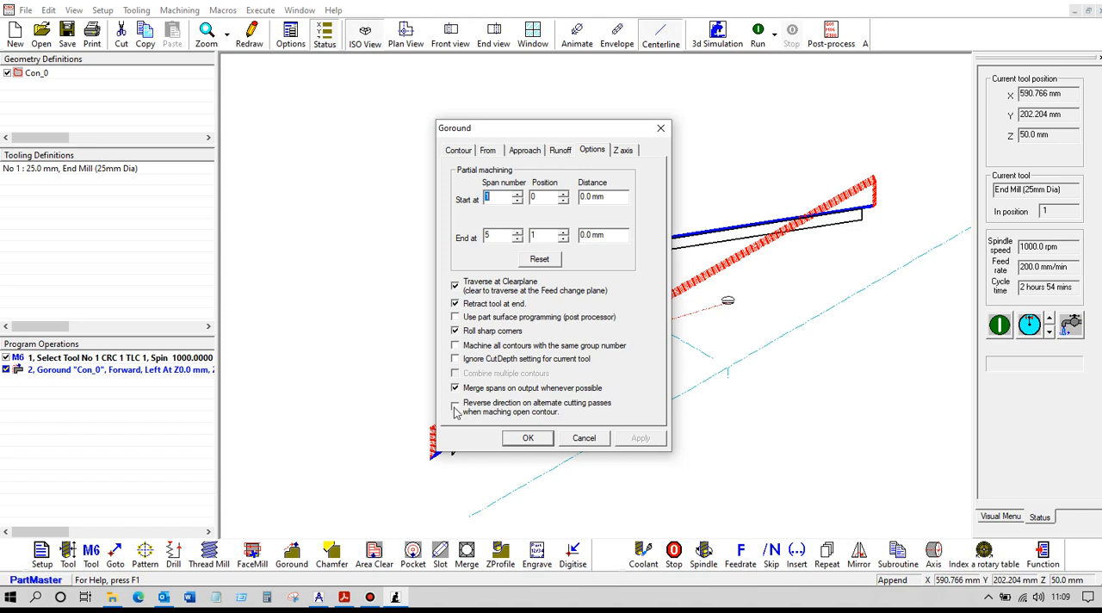
pyautogui.click(527, 439)
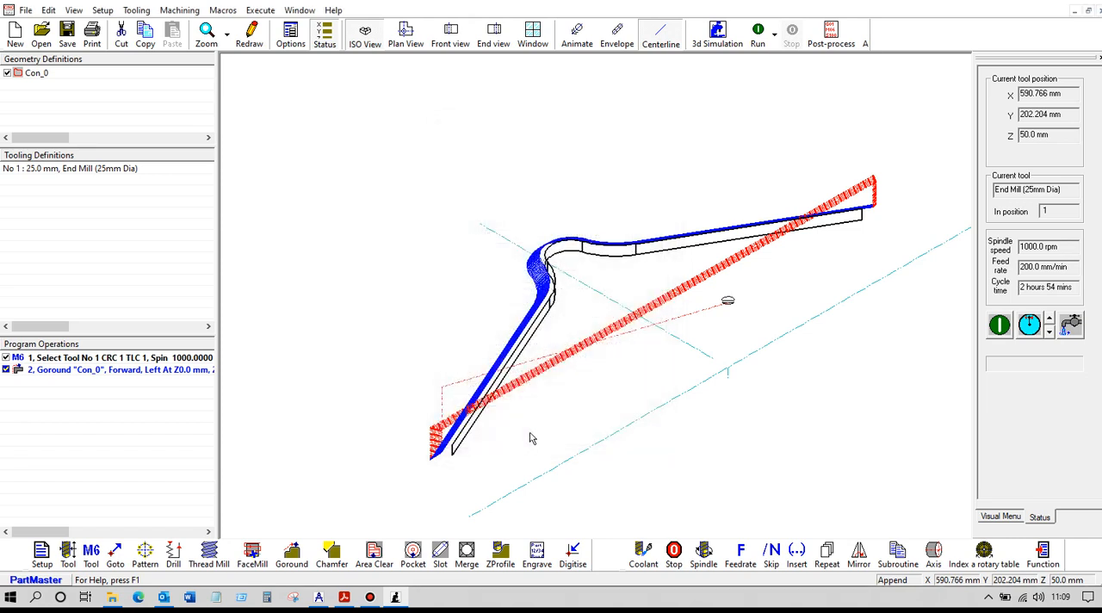
pyautogui.click(758, 40)
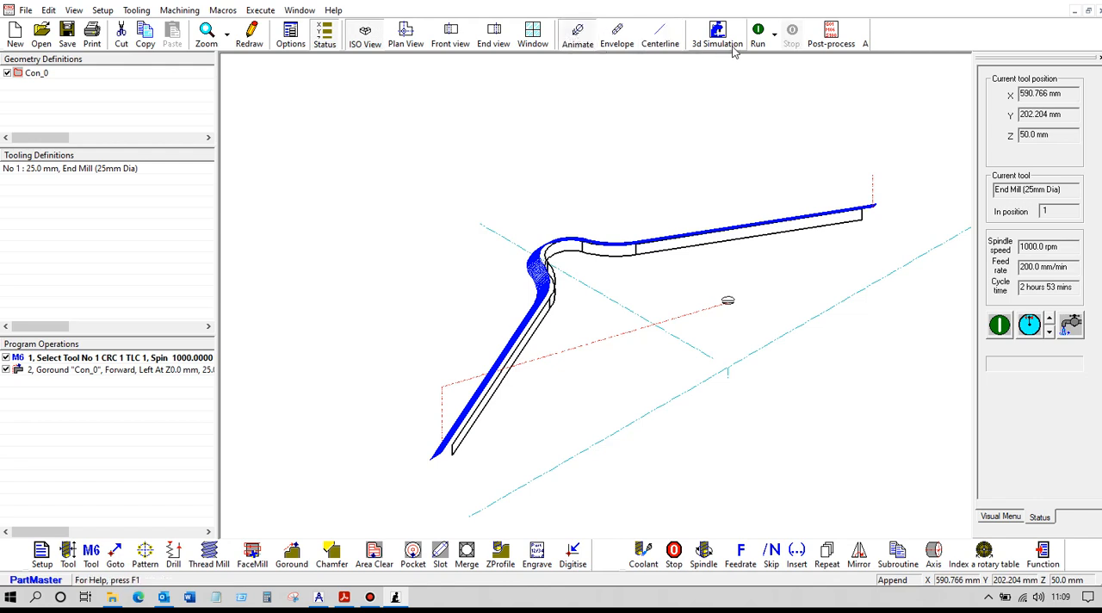
# - Run the toolpath as an animation, stop it, and simulate it in plan view with the centreline display
pyautogui.click(756, 34)
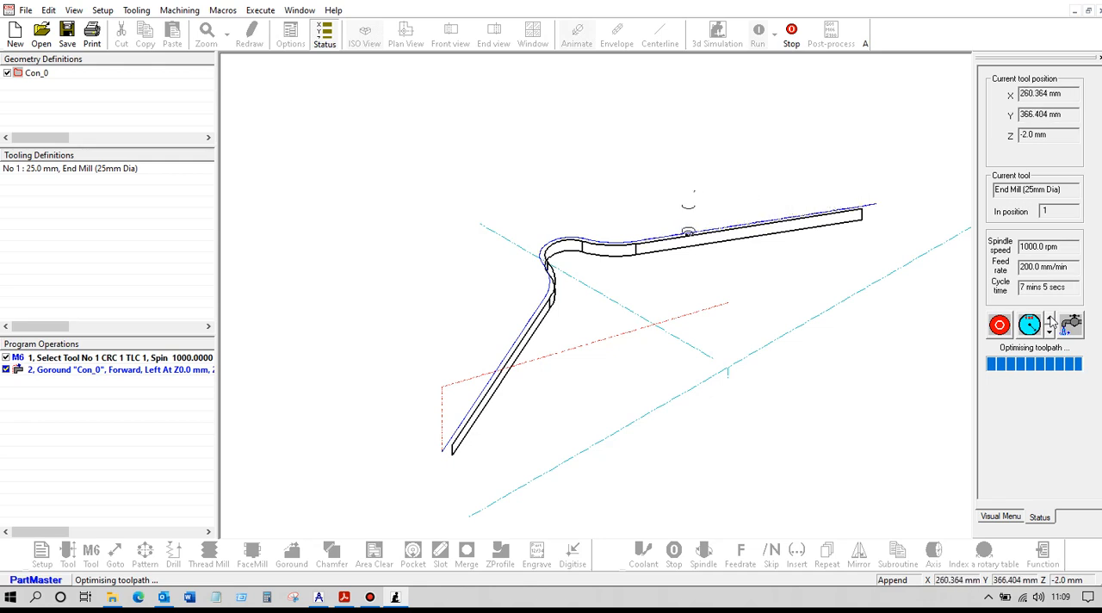
pyautogui.click(790, 35)
pyautogui.click(408, 36)
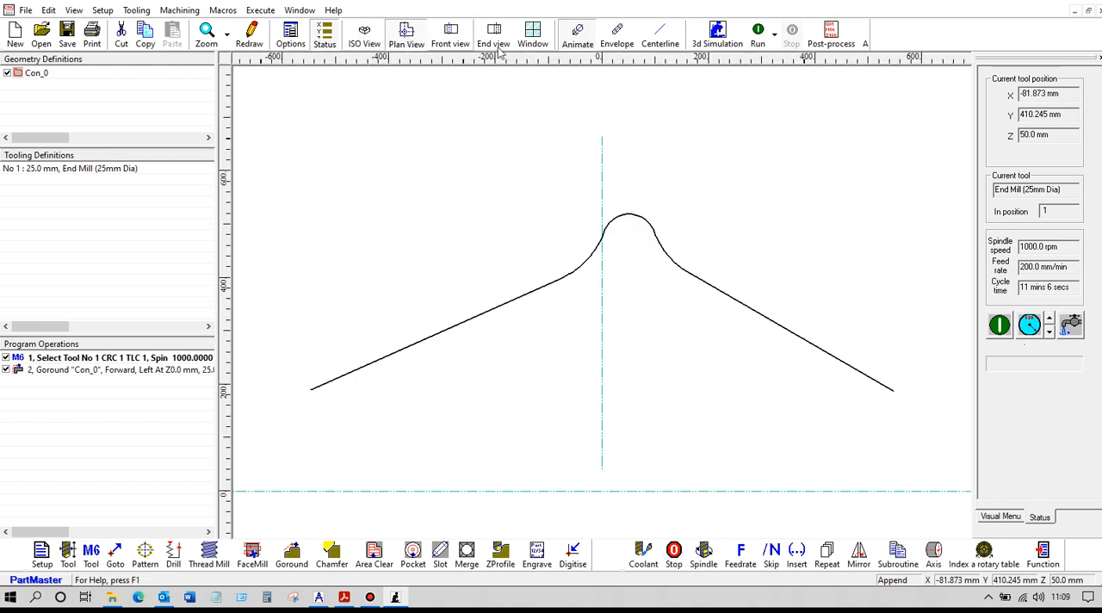
pyautogui.click(758, 33)
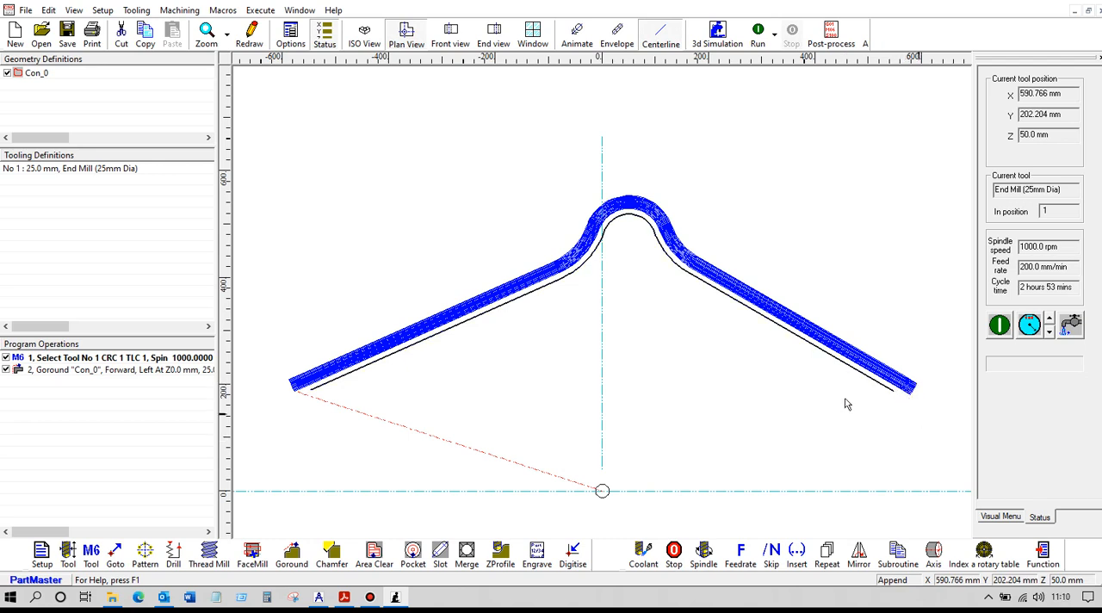
# - Simulate the tapered toolpath in end view and again in isometric view
pyautogui.click(495, 39)
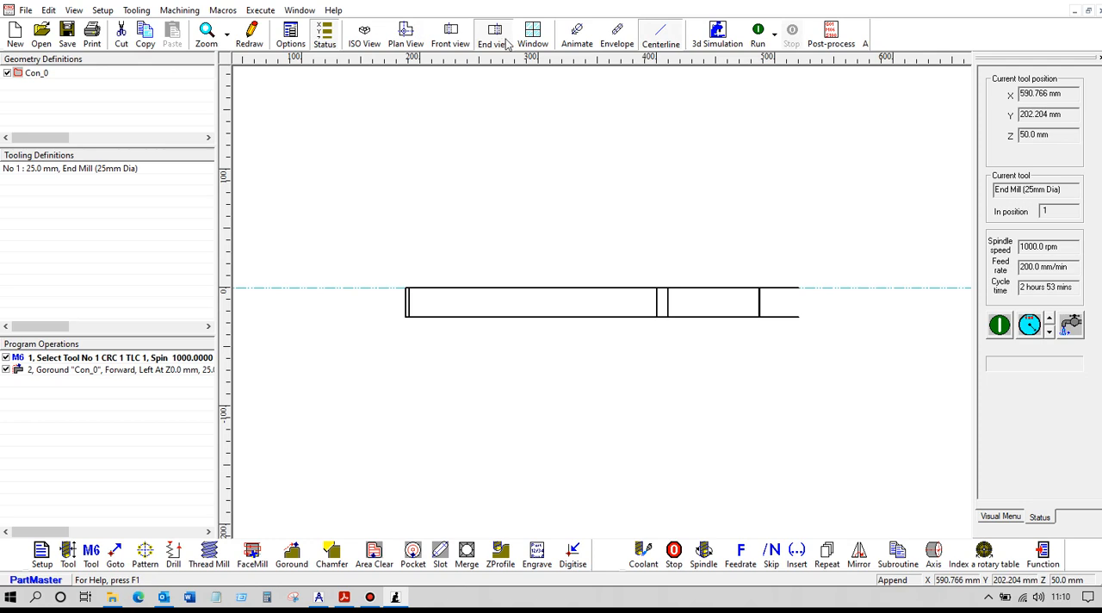
pyautogui.click(758, 36)
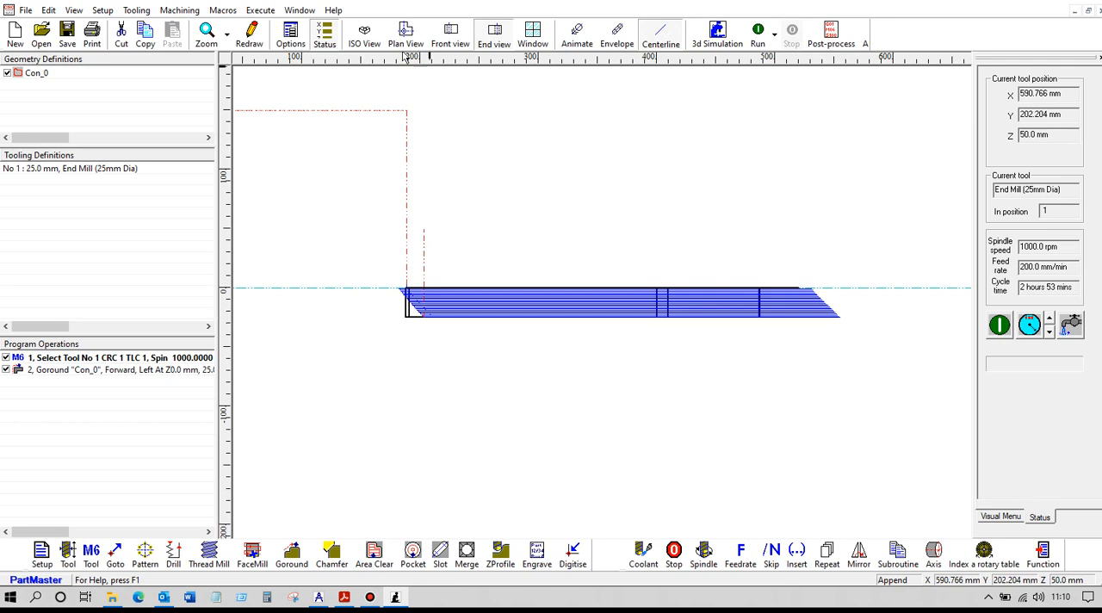
pyautogui.click(364, 36)
pyautogui.click(757, 36)
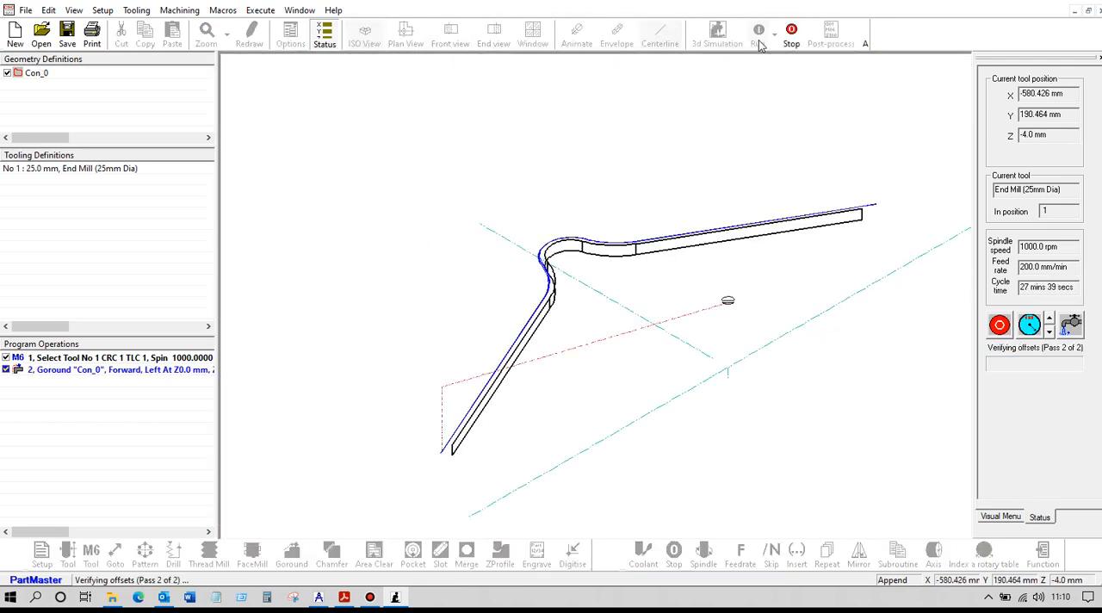